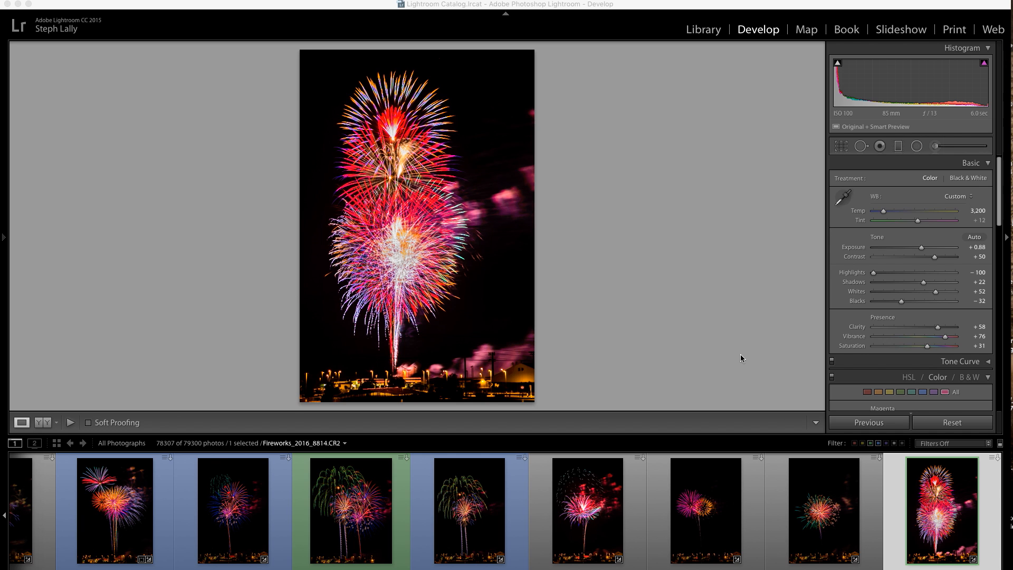
- Inspect the edited fireworks photo up close and compare it with its unedited version
click(515, 267)
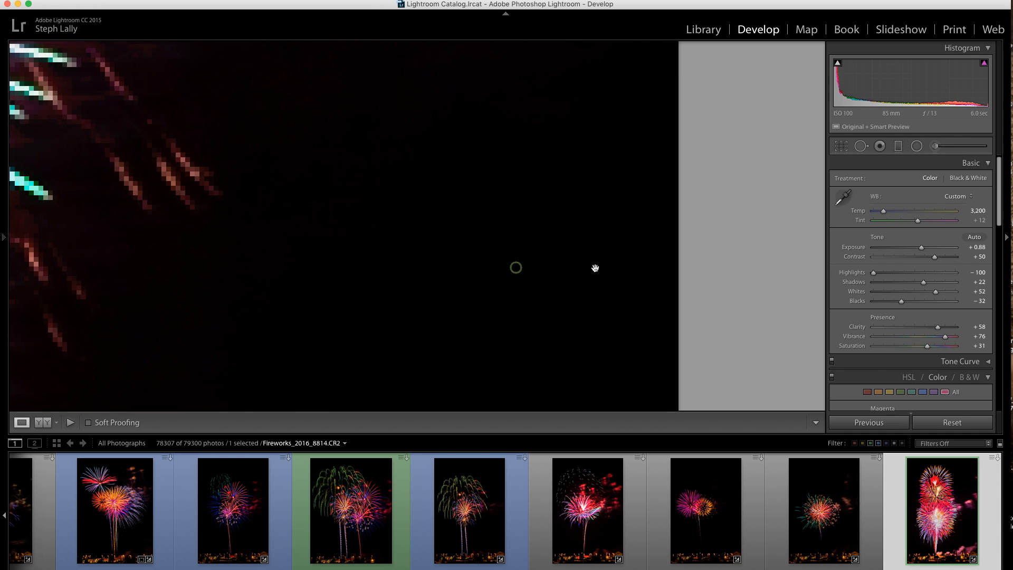
click(632, 256)
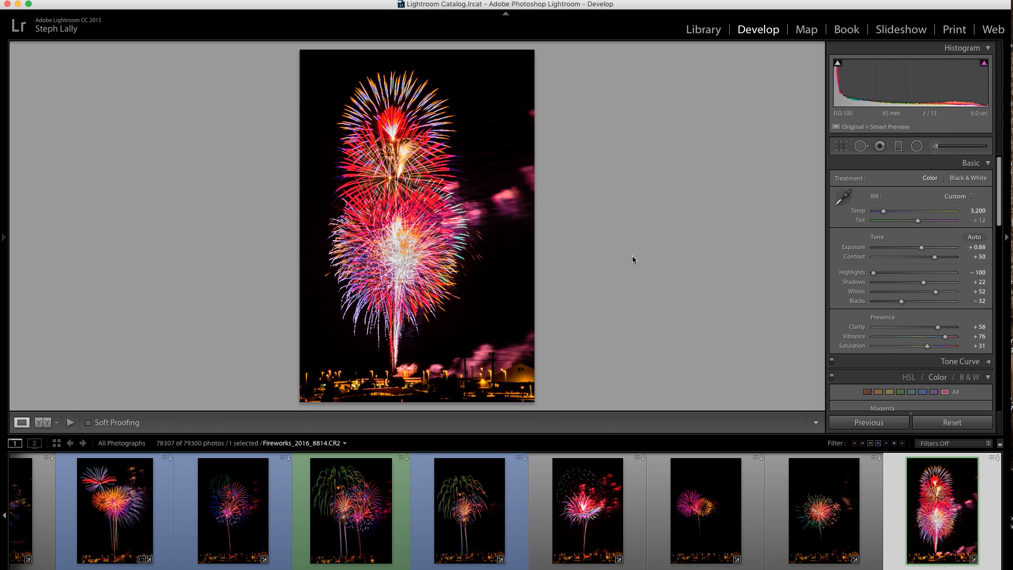
key(backslash)
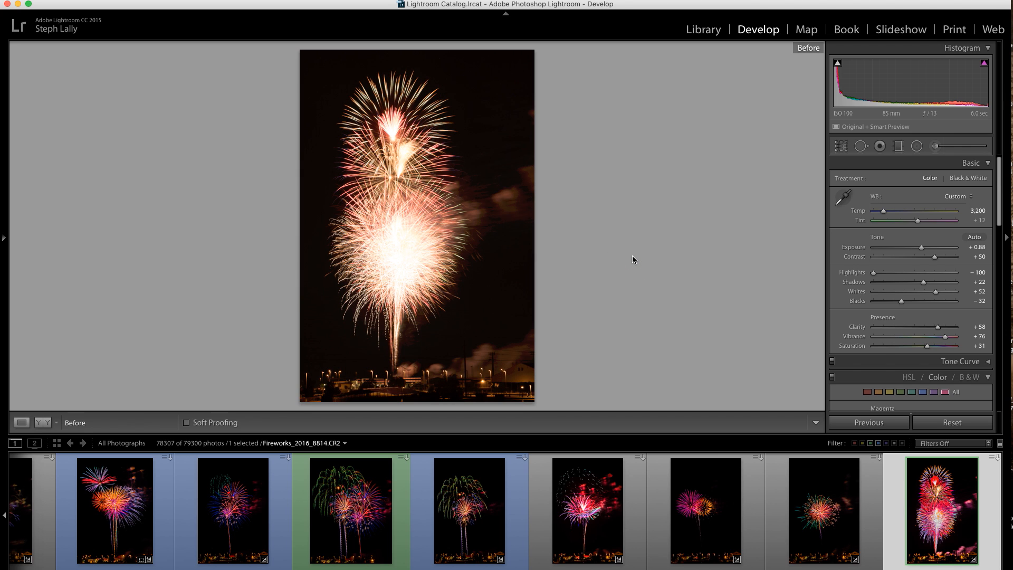
key(backslash)
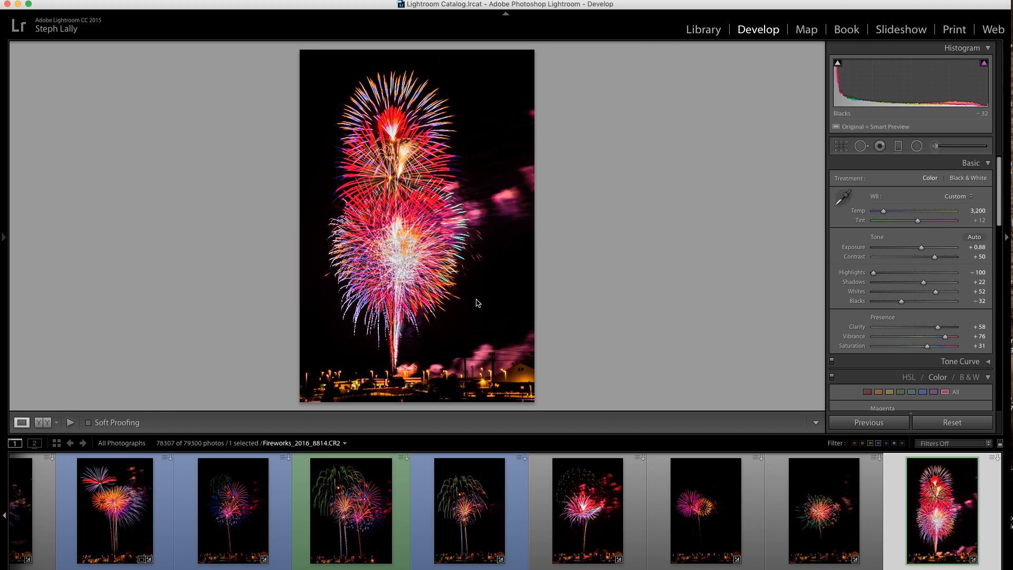
key(backslash)
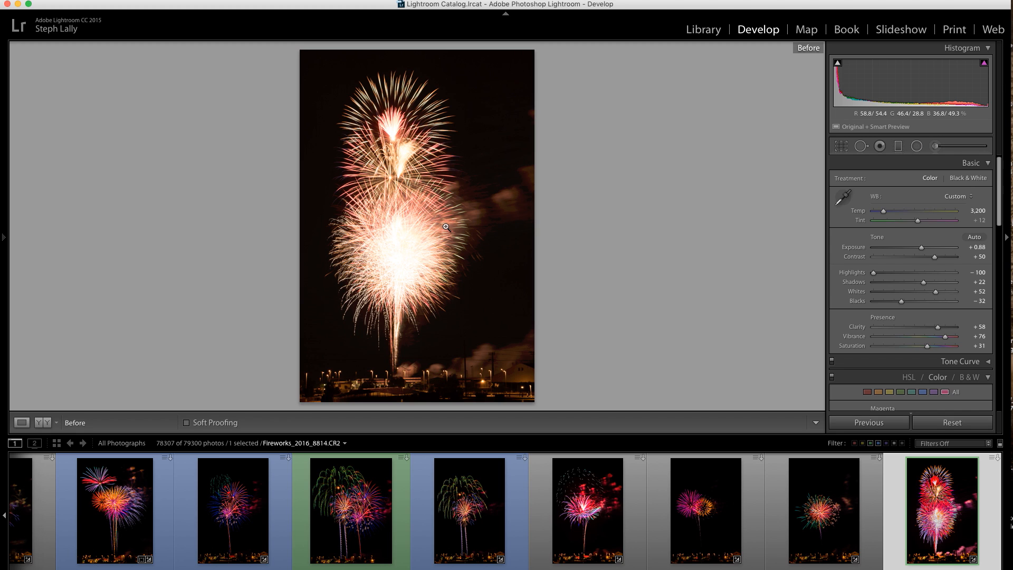
key(backslash)
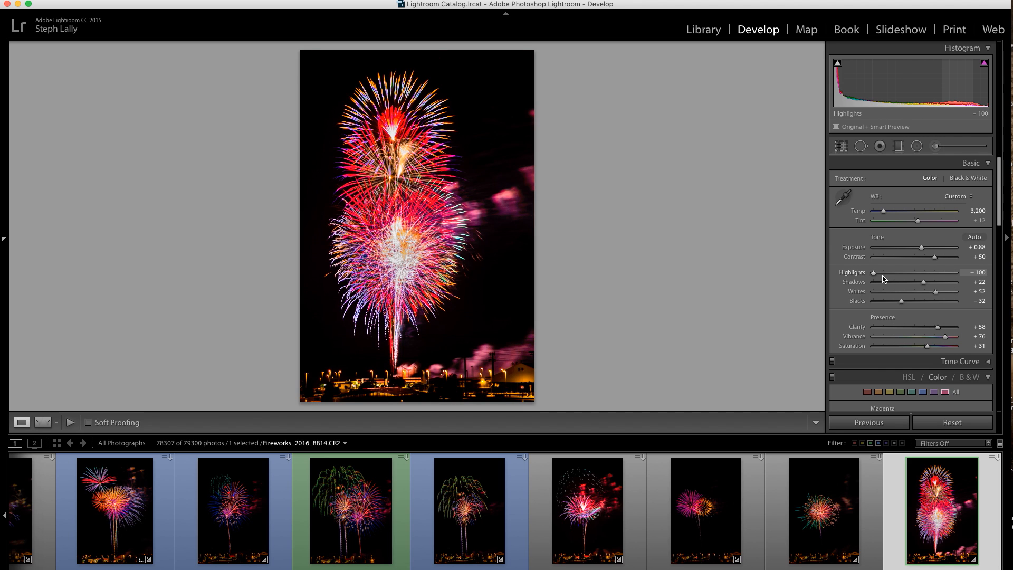
- Capture a screenshot of the photo's Basic adjustment settings and move the Finder window clear of the photo
scroll(886, 280, down, 1)
scroll(886, 280, up, 1)
key(super+shift+4)
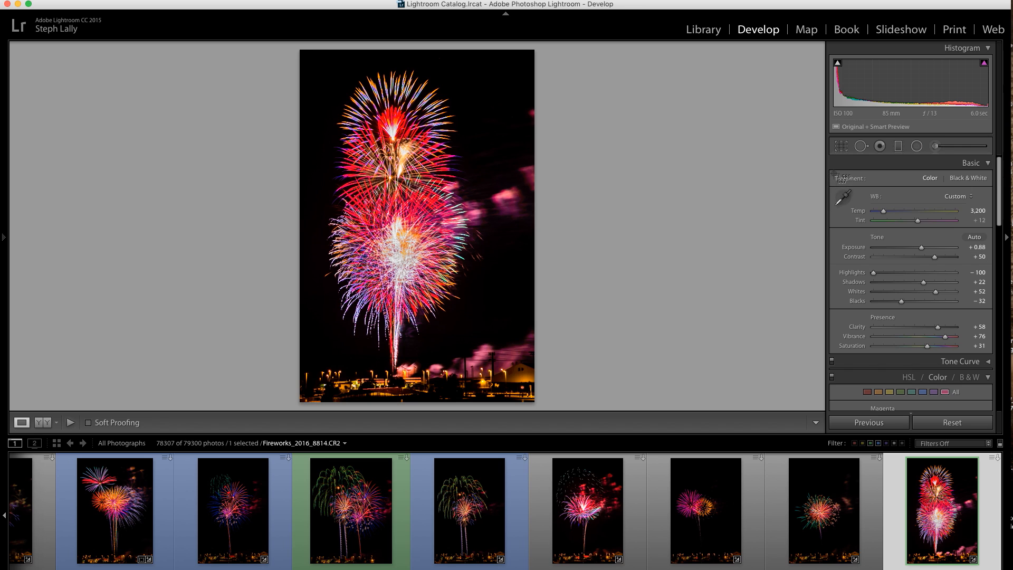
drag(829, 157, 993, 356)
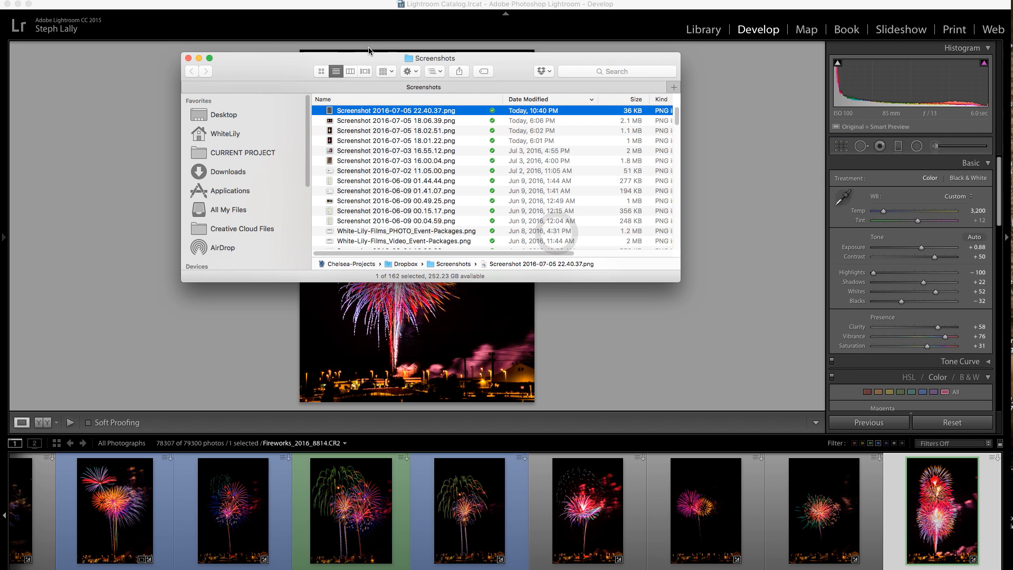
drag(270, 70, 224, 0)
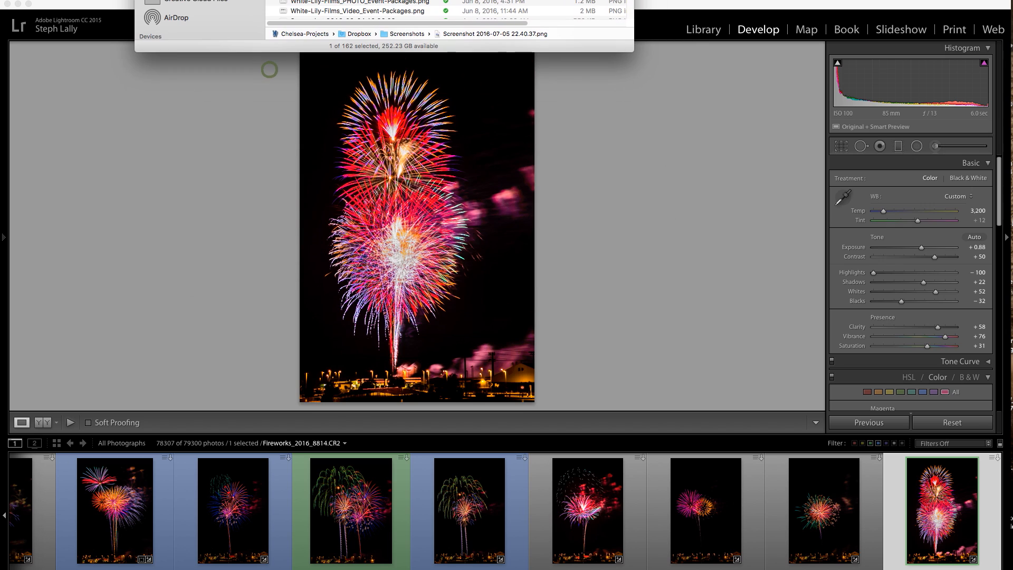
click(459, 60)
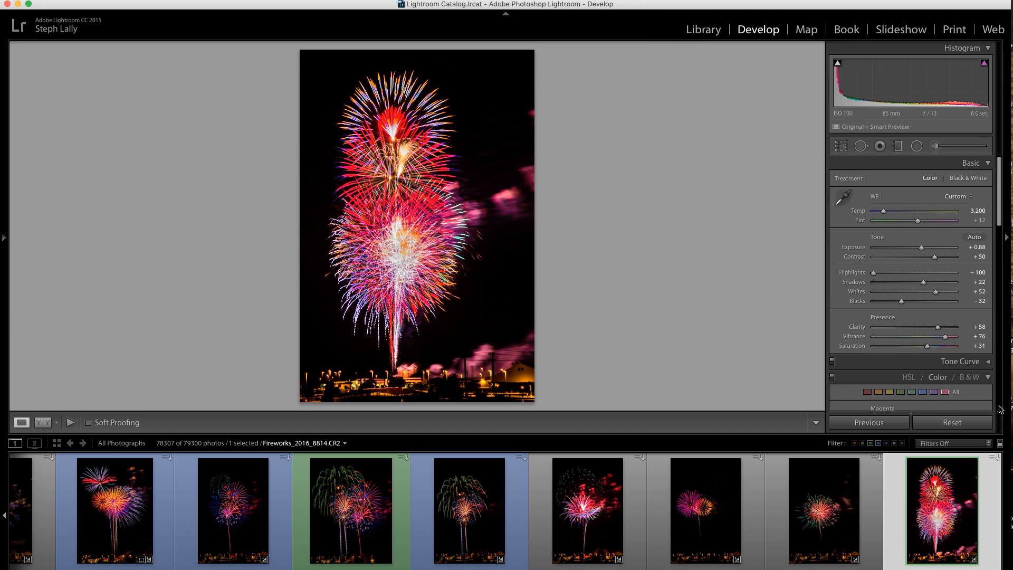
- Reset the photo's adjustments and set Exposure to −2.05, Highlights to −26, Shadows to +65 and Whites to +11
click(960, 425)
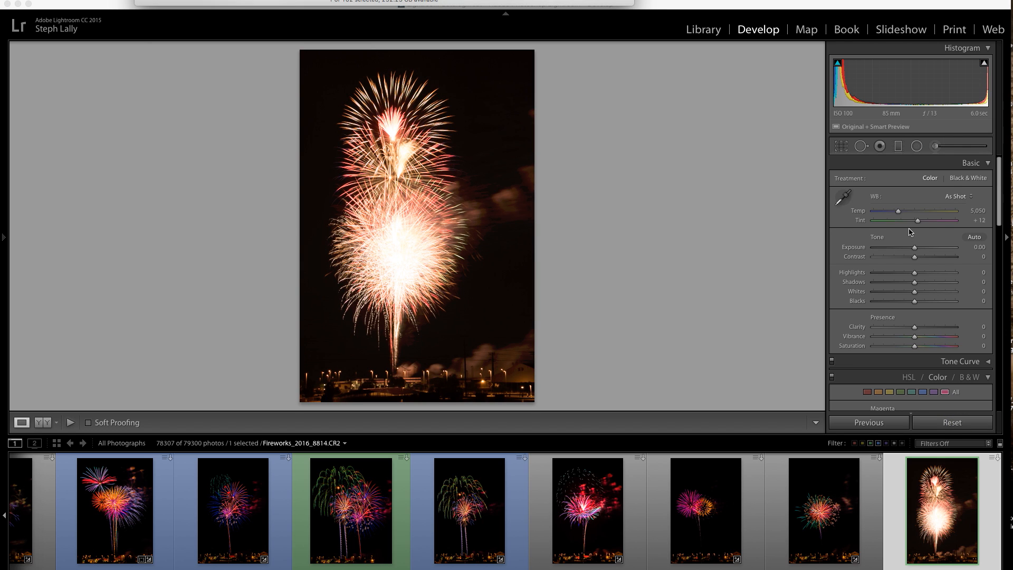
mouse_move(915, 250)
mouse_down()
mouse_move(869, 251)
mouse_move(898, 256)
mouse_up()
click(376, 233)
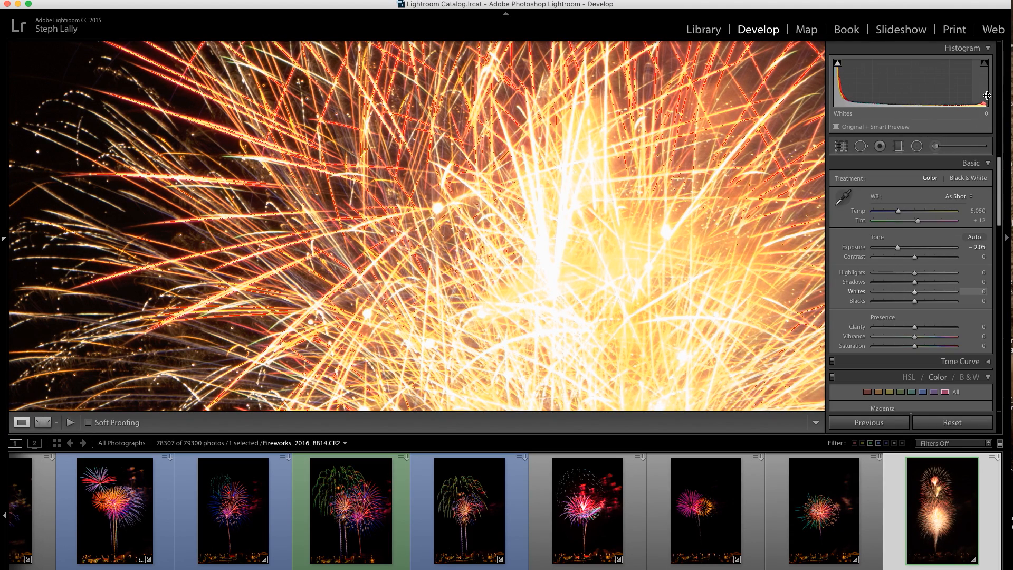
click(549, 227)
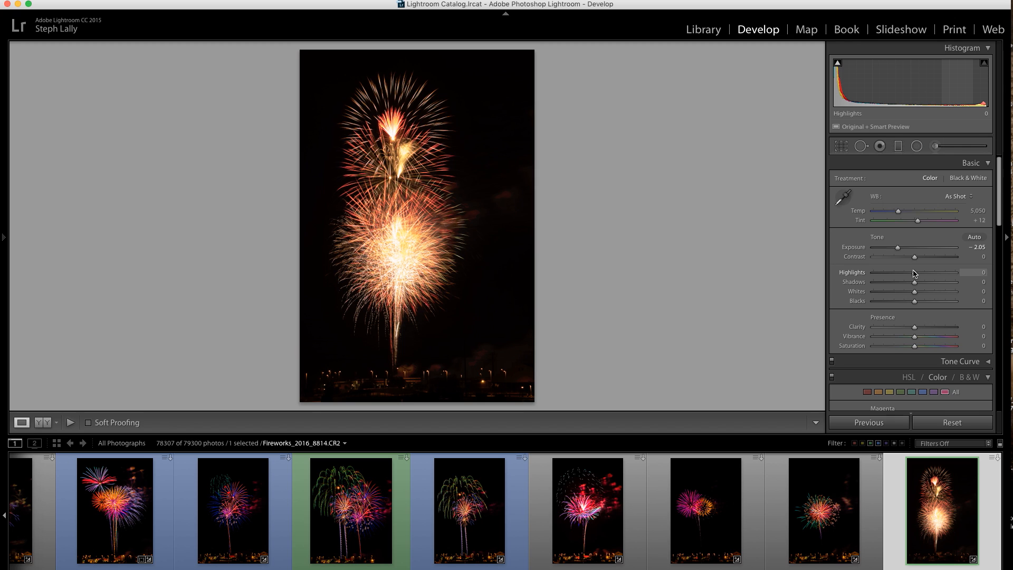
mouse_move(915, 275)
mouse_down()
mouse_move(894, 275)
mouse_move(957, 282)
mouse_move(919, 294)
mouse_up()
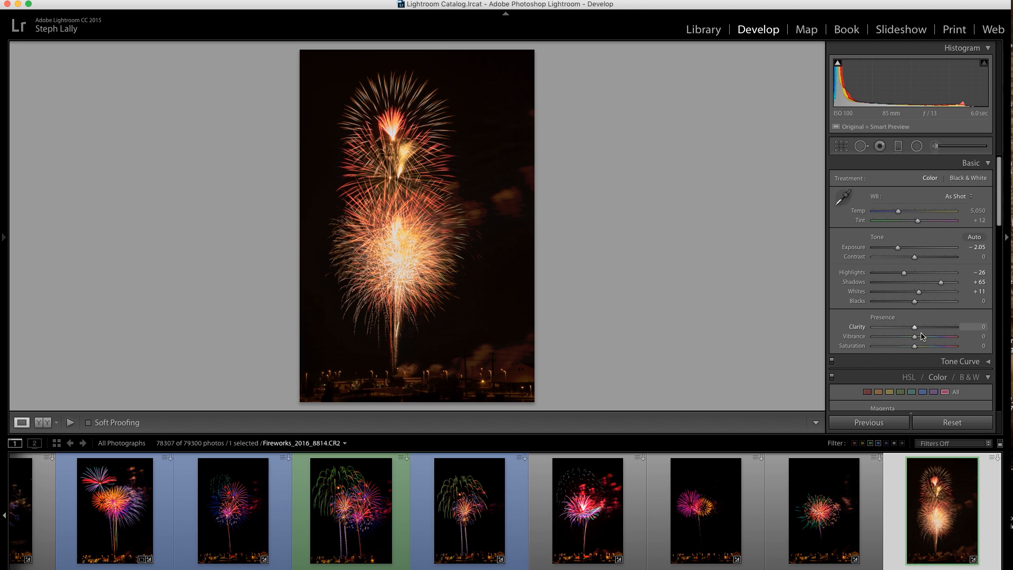
- Set the photo's Clarity to +80, Vibrance to +73 and Saturation to +26
click(948, 327)
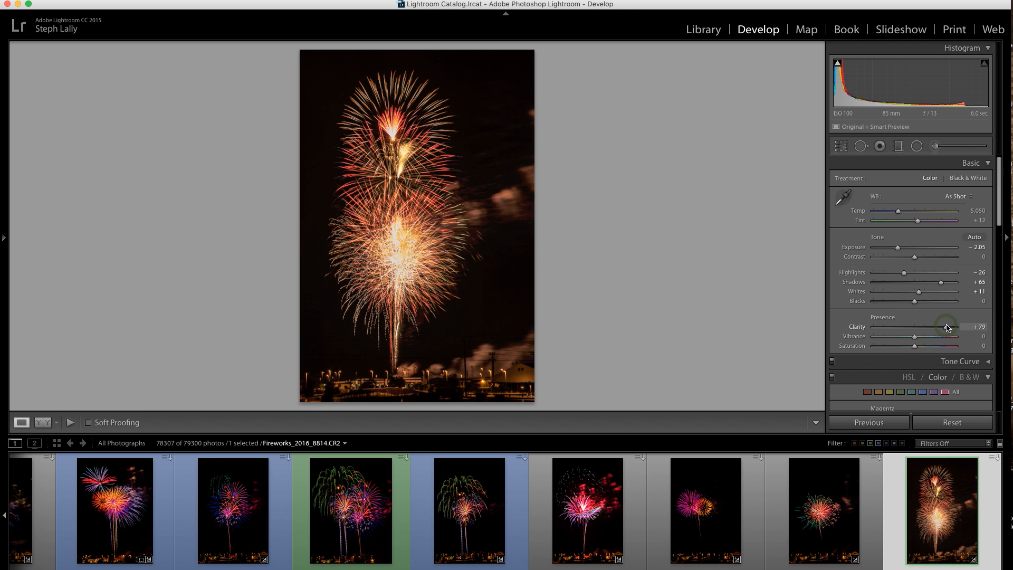
drag(948, 328, 949, 329)
drag(914, 338, 941, 340)
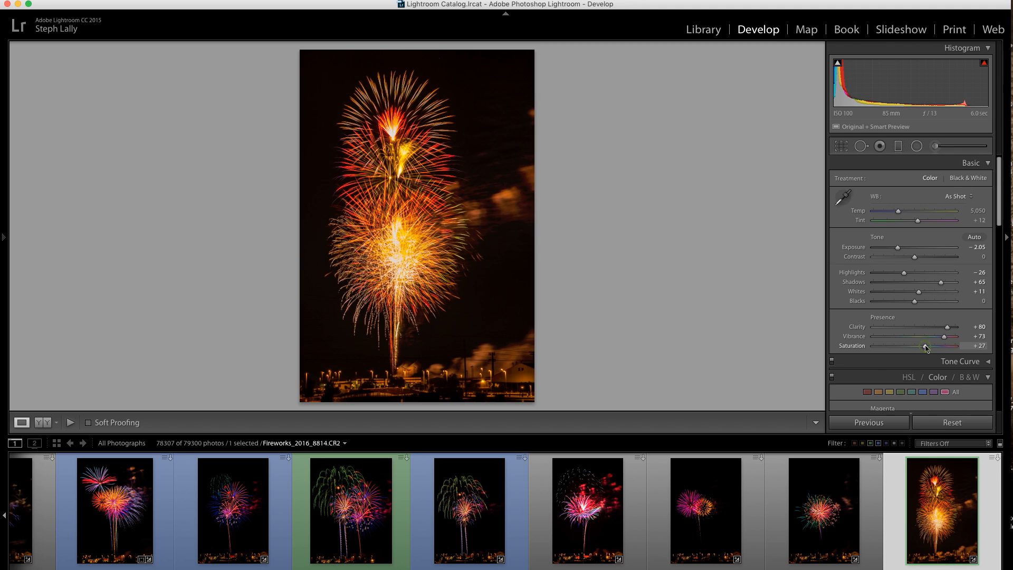
click(924, 346)
drag(926, 348, 928, 348)
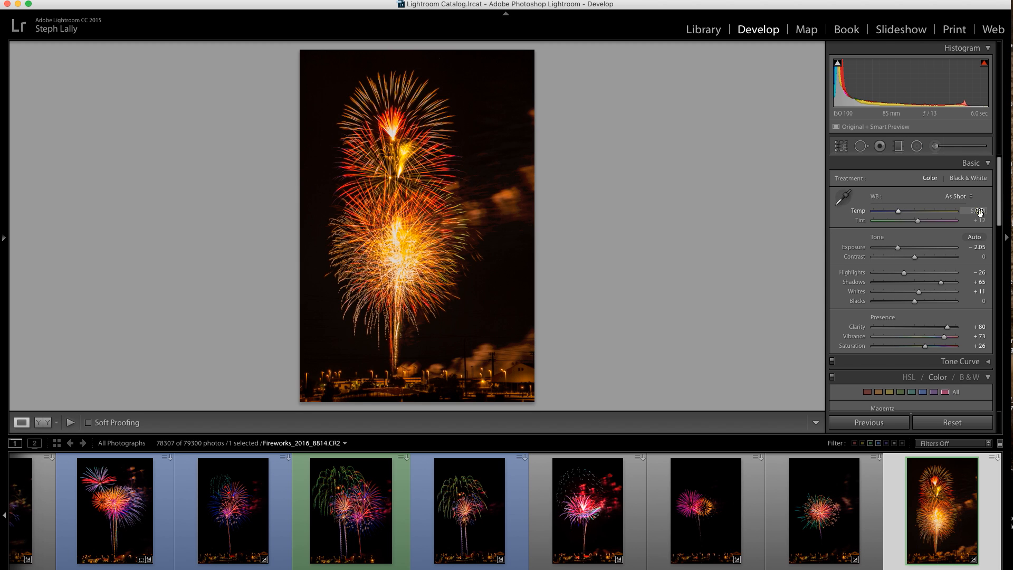
- Cool the white balance temperature to 2,800, checking the buildings and street lights beneath the fireworks up close
drag(980, 212, 947, 212)
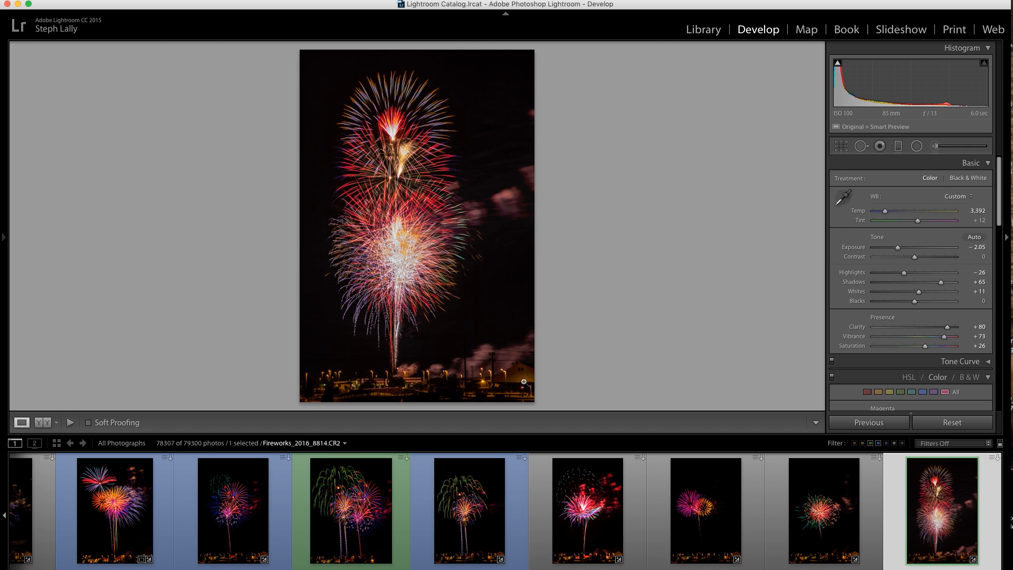
click(416, 378)
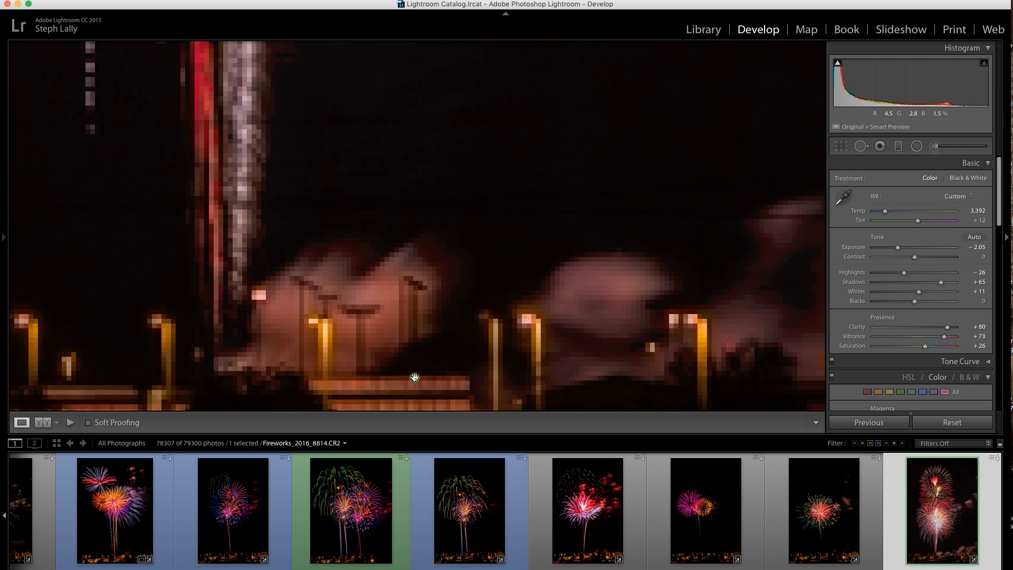
drag(415, 378, 638, 192)
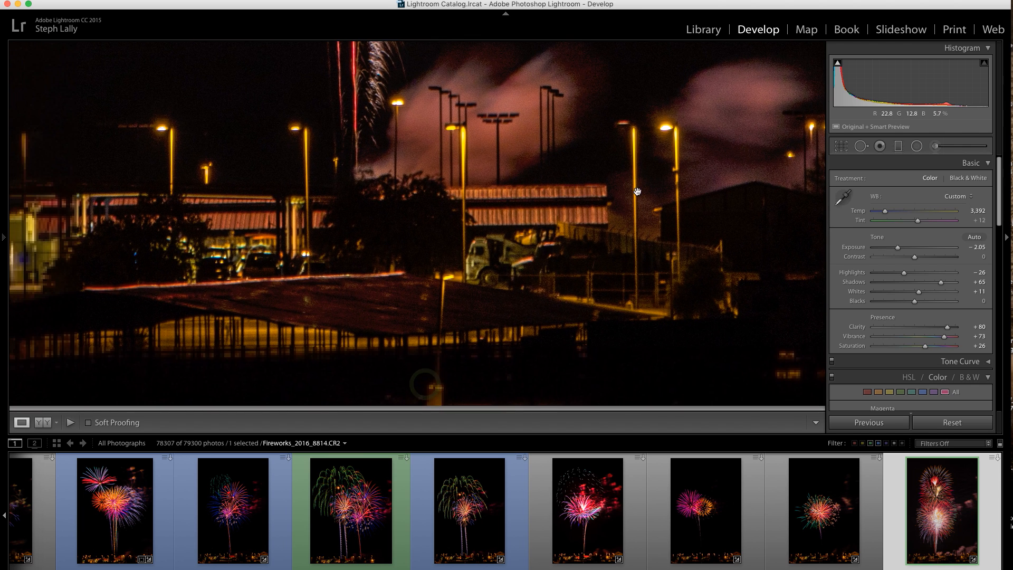
drag(888, 211, 887, 214)
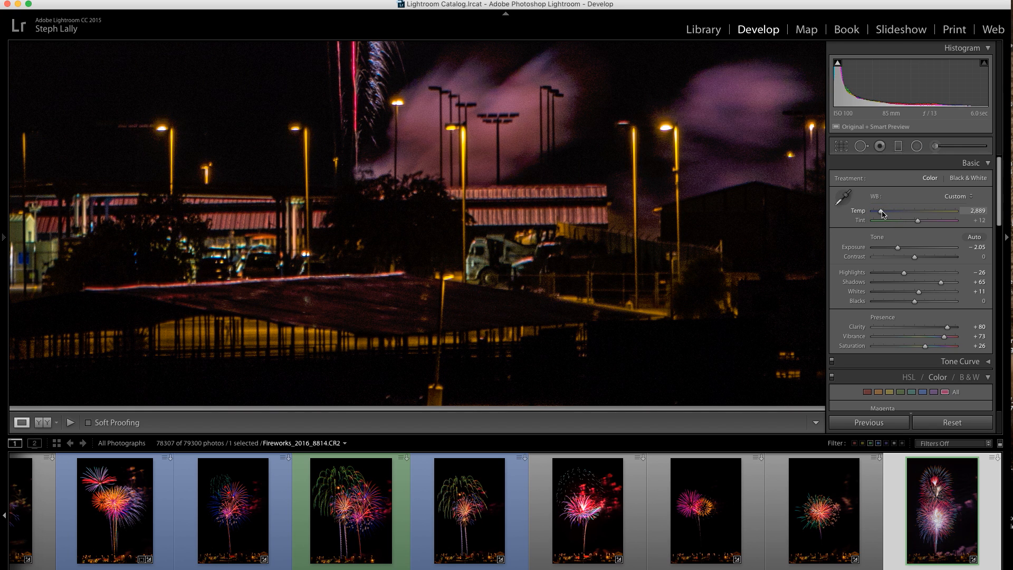
click(977, 210)
text(2800)
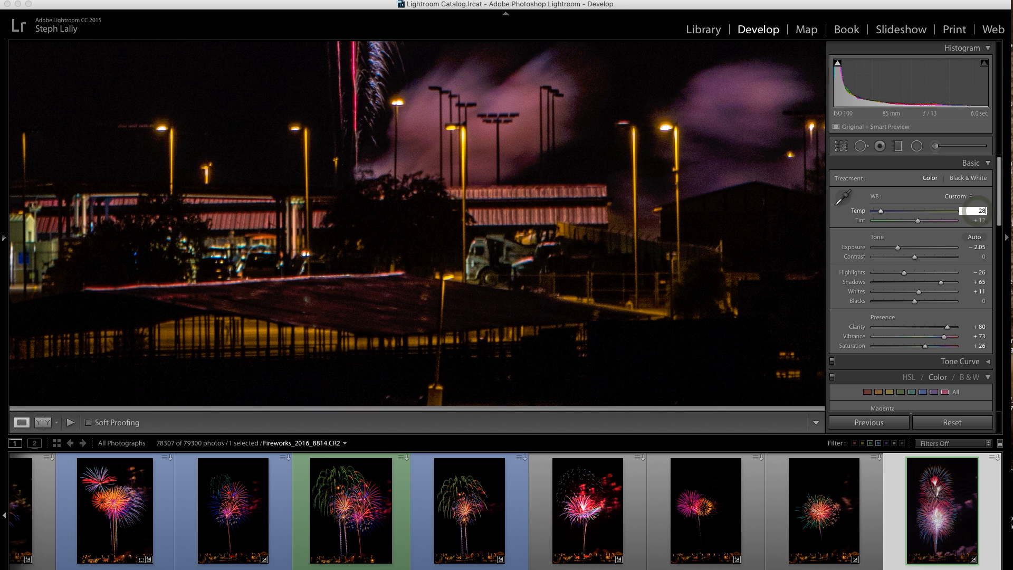
key(Return)
click(485, 231)
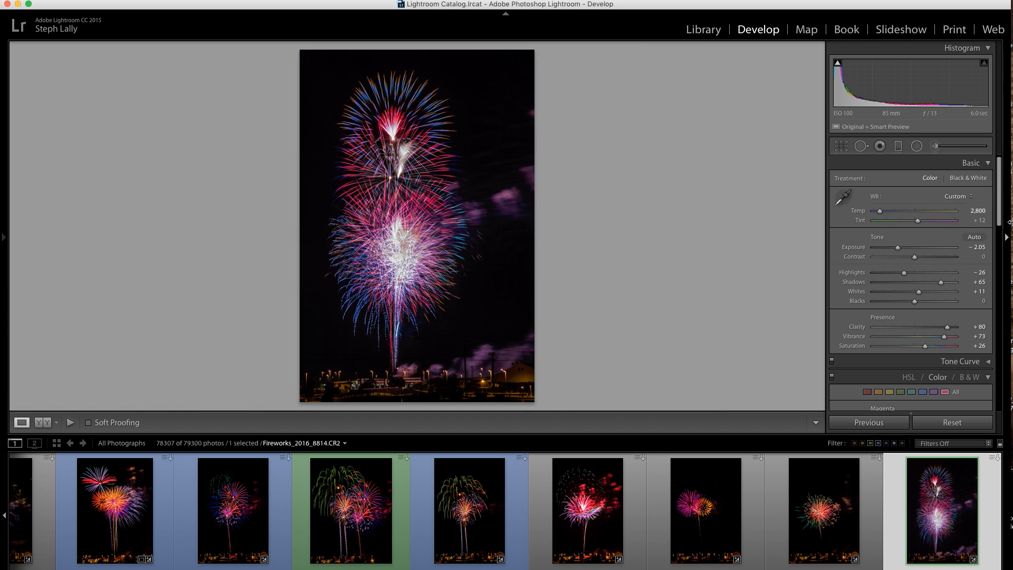
- Set the photo's white balance temperature to 3,000
click(983, 209)
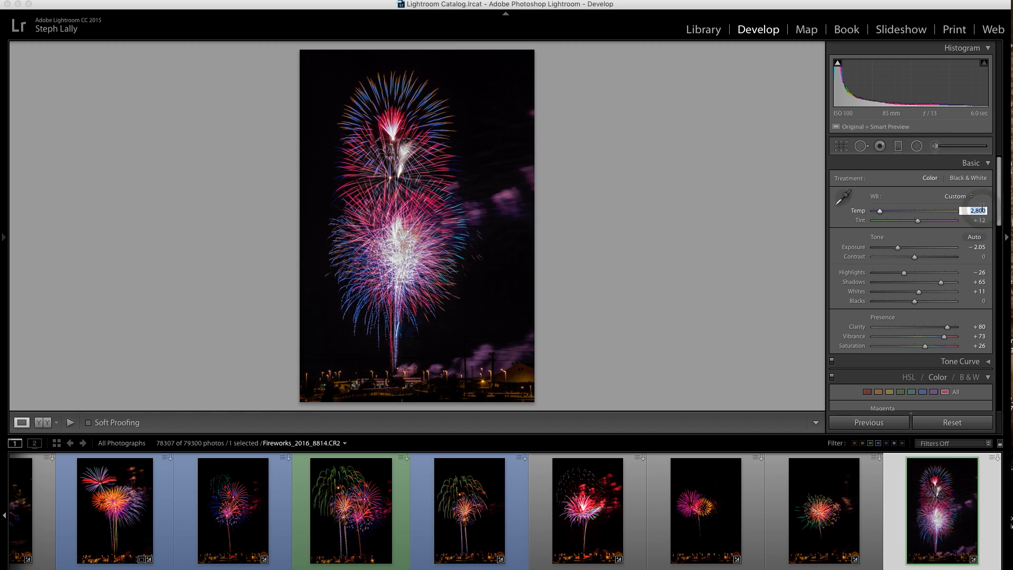
text(3000)
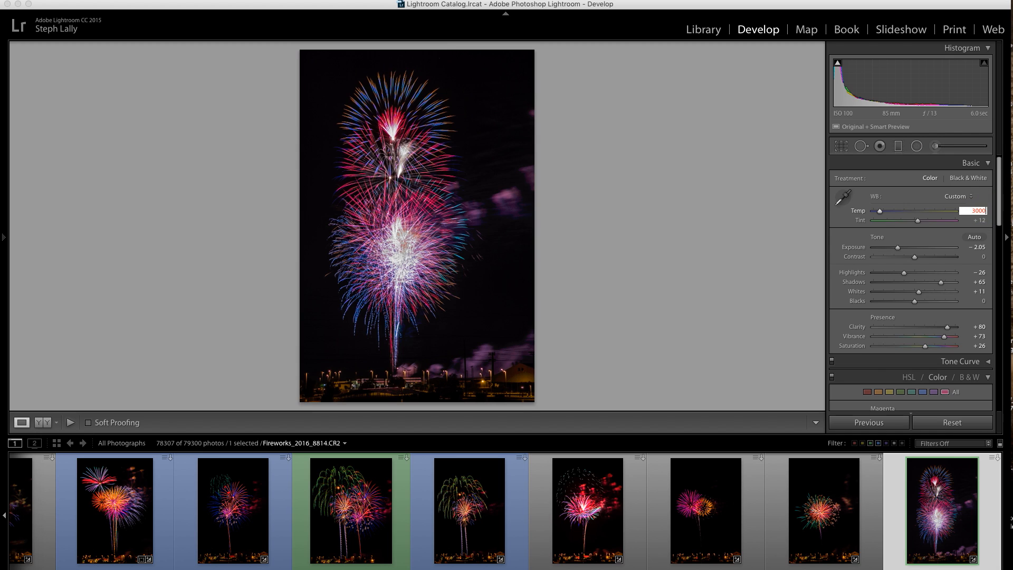
key(Return)
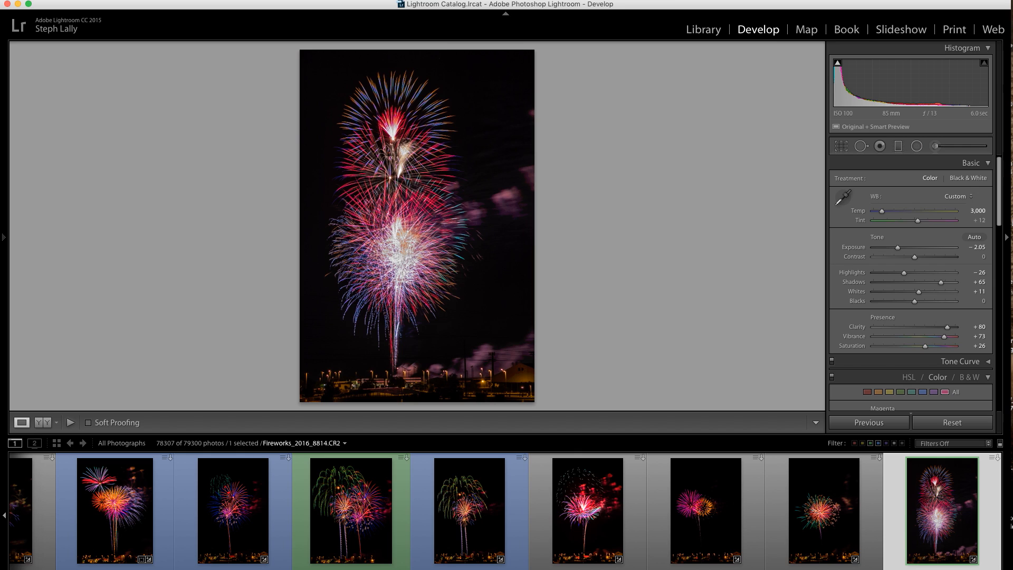
- Switch to Finder and preview the captured settings screenshot beside the photo as a reference
key(super+Tab)
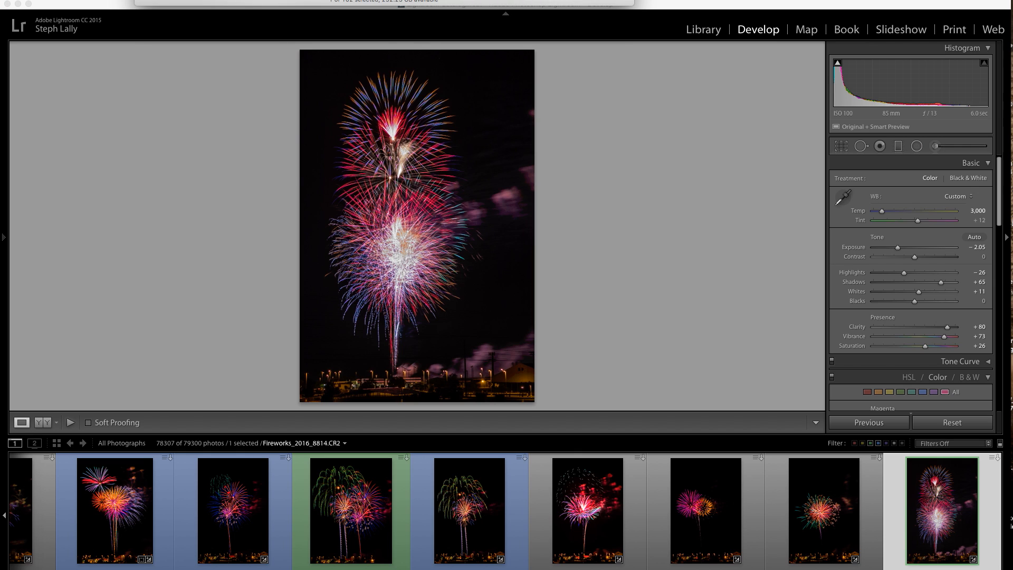
key(space)
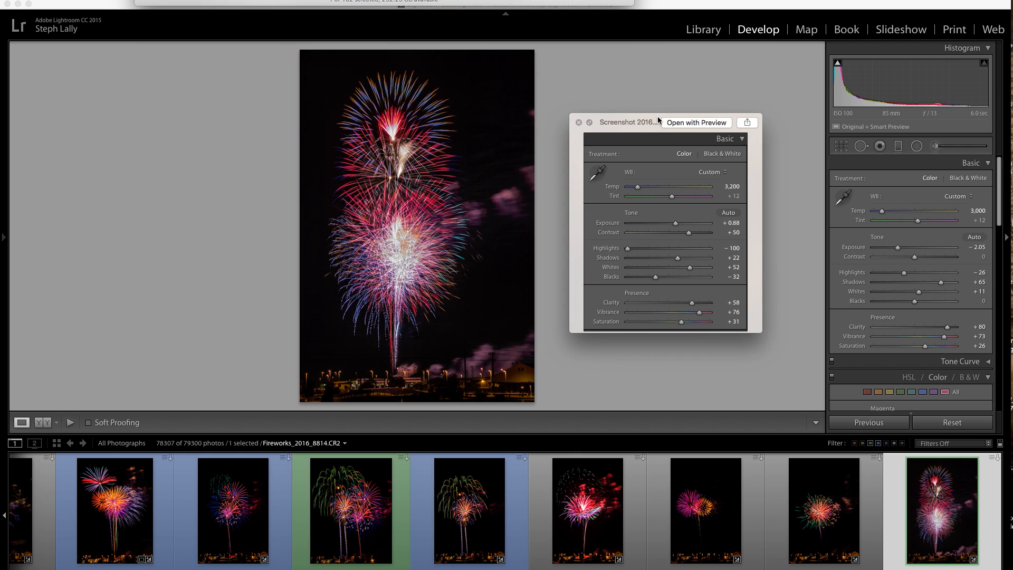
drag(658, 120, 671, 100)
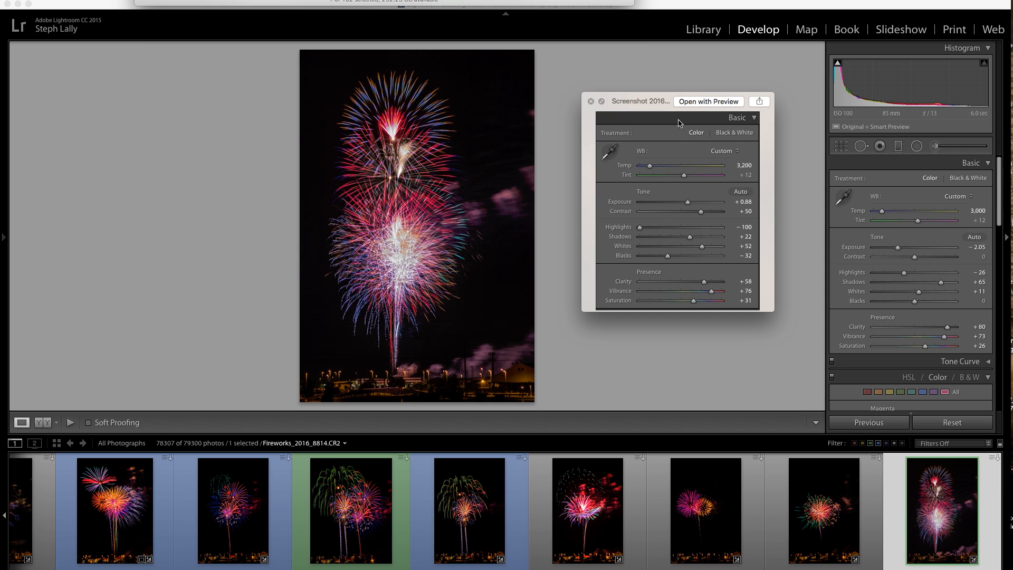
- Set the photo's Exposure to +0.80 and Contrast to +50, consulting the reference settings screenshot
click(975, 247)
click(977, 247)
text(.8)
key(Return)
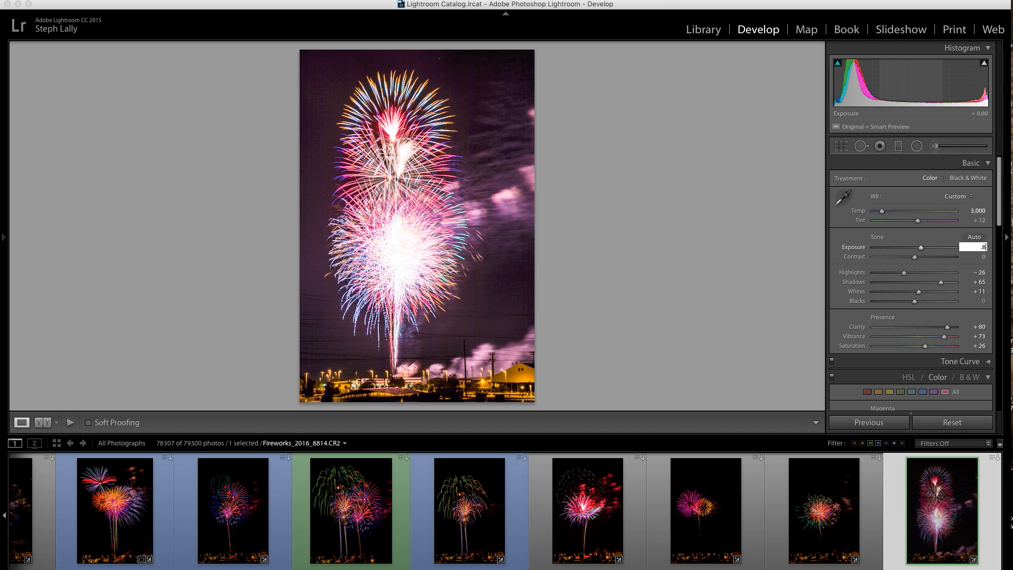
key(super+Tab)
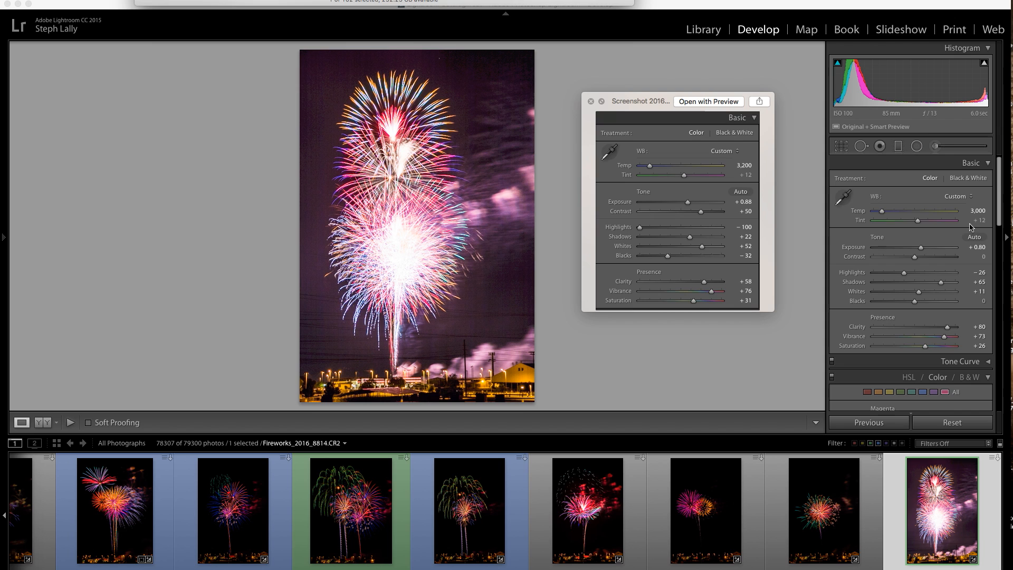
click(983, 257)
click(980, 257)
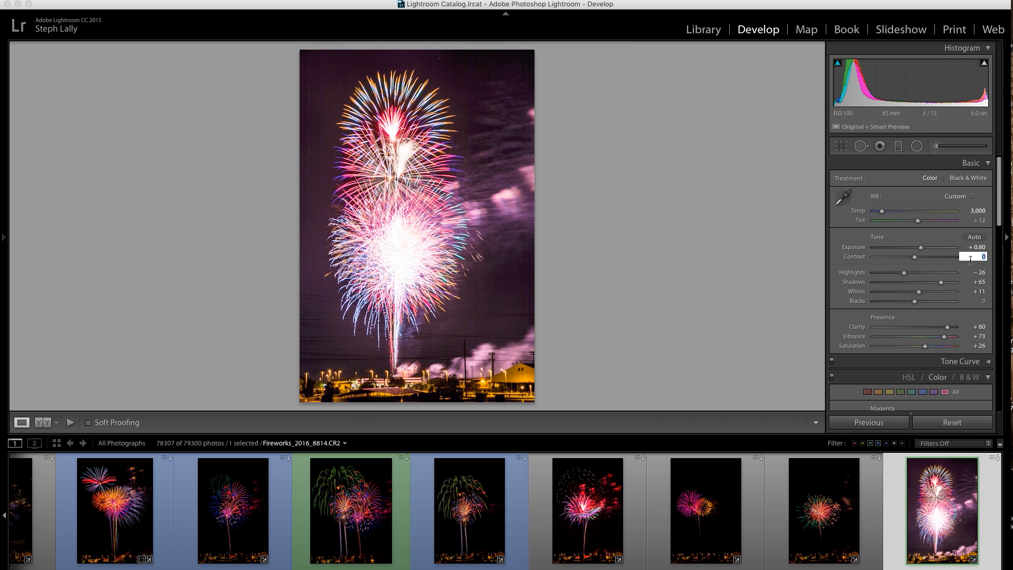
text(50)
key(Return)
- Lower Highlights to −100 and raise Whites to +39, checking them against the reference settings screenshot
drag(905, 275, 796, 275)
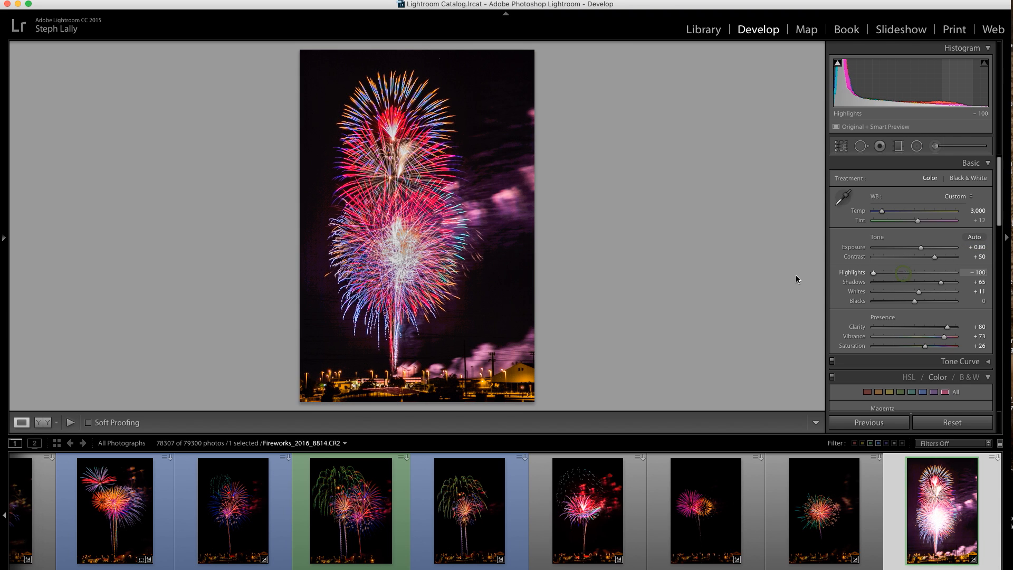
drag(919, 292, 934, 298)
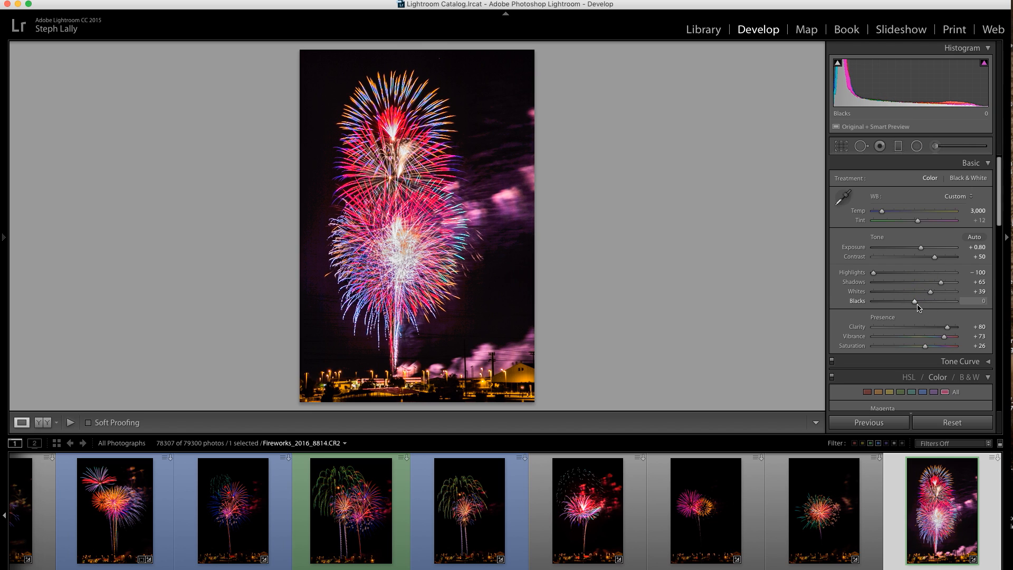
key(super+Tab)
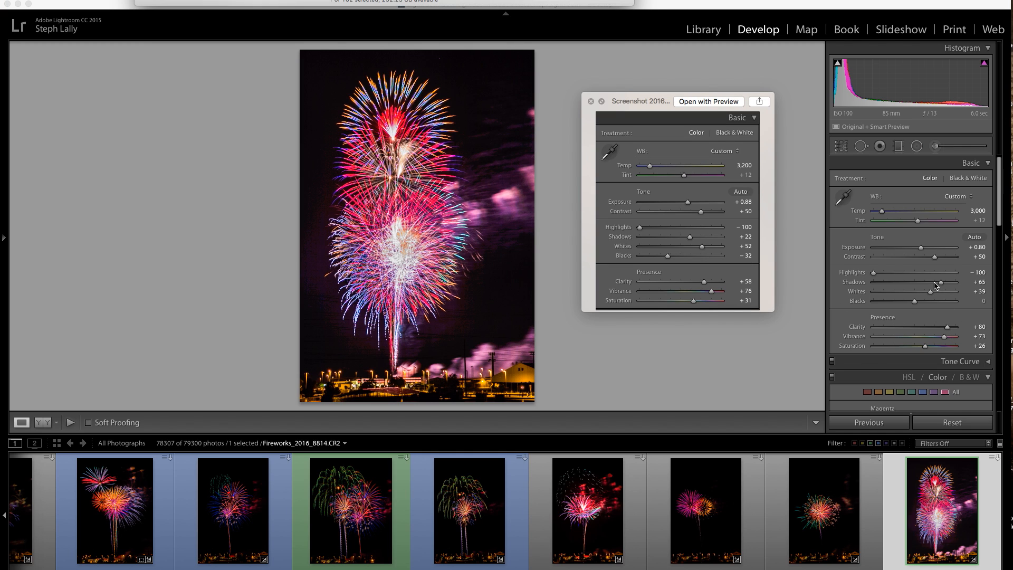
- Set the photo's Shadows to +22, matching the value in the reference settings screenshot
click(976, 283)
click(976, 282)
text(22)
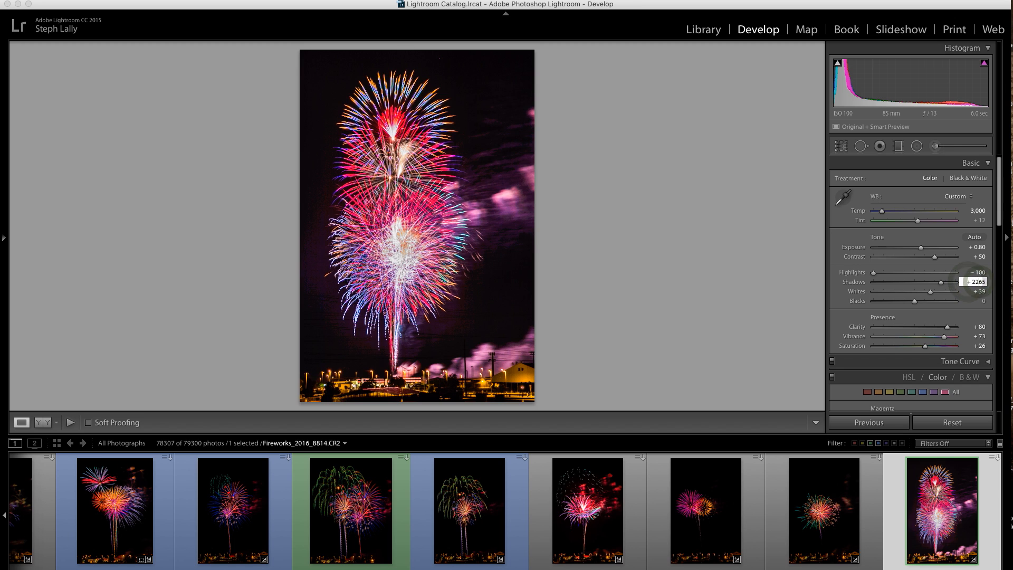
key(Return)
- Set the photo's Whites to +52 and Blacks to −32, as in the reference settings screenshot
click(978, 291)
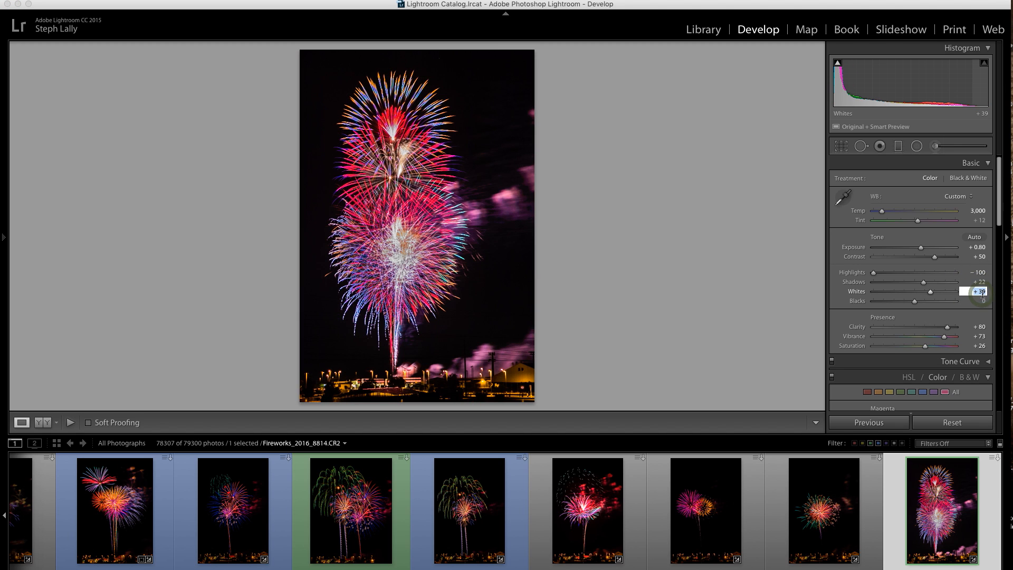
text(52)
key(Return)
click(980, 302)
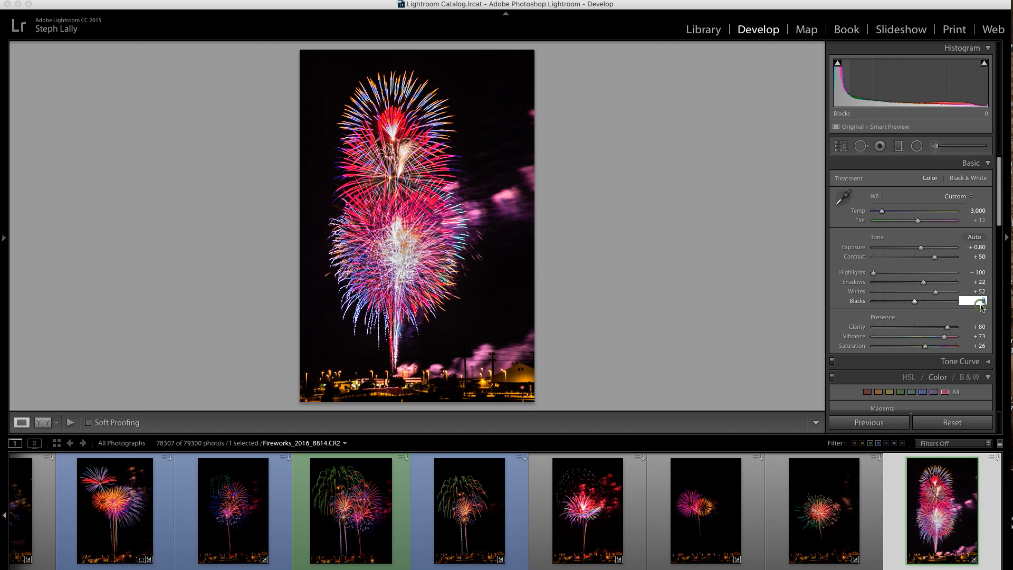
text(-32)
key(Return)
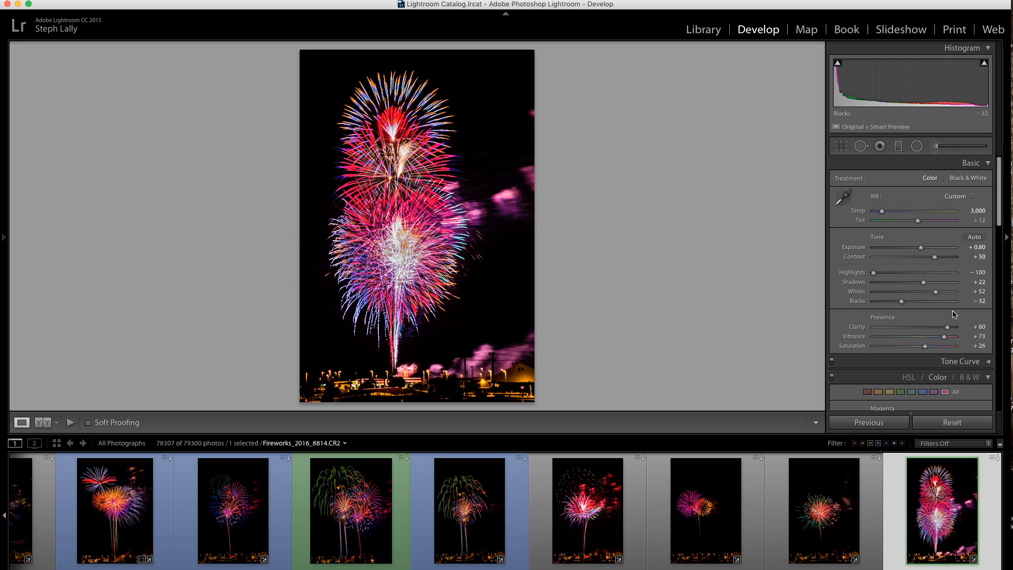
- Adjust the Presence settings to Clarity +73, Vibrance +77 and Saturation +50, checking the colours close up on the upper burst
mouse_move(947, 327)
mouse_down()
mouse_move(927, 327)
mouse_move(947, 327)
mouse_move(931, 336)
mouse_move(942, 340)
mouse_up()
drag(945, 339, 943, 340)
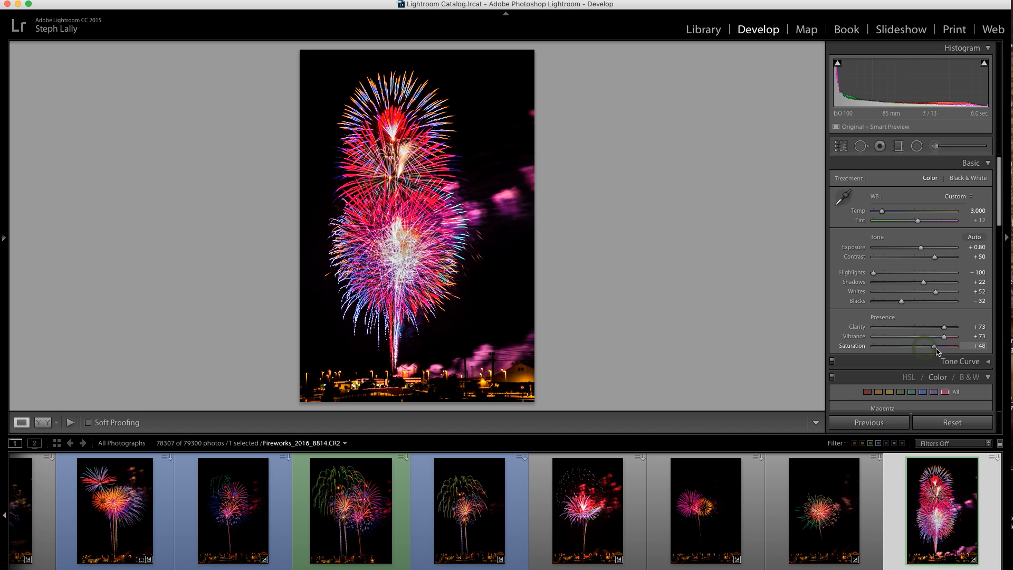
mouse_move(937, 352)
mouse_down()
mouse_move(951, 351)
mouse_move(917, 353)
mouse_move(947, 352)
mouse_move(922, 357)
mouse_move(942, 359)
mouse_move(925, 360)
mouse_move(930, 340)
mouse_move(970, 348)
mouse_move(934, 352)
mouse_up()
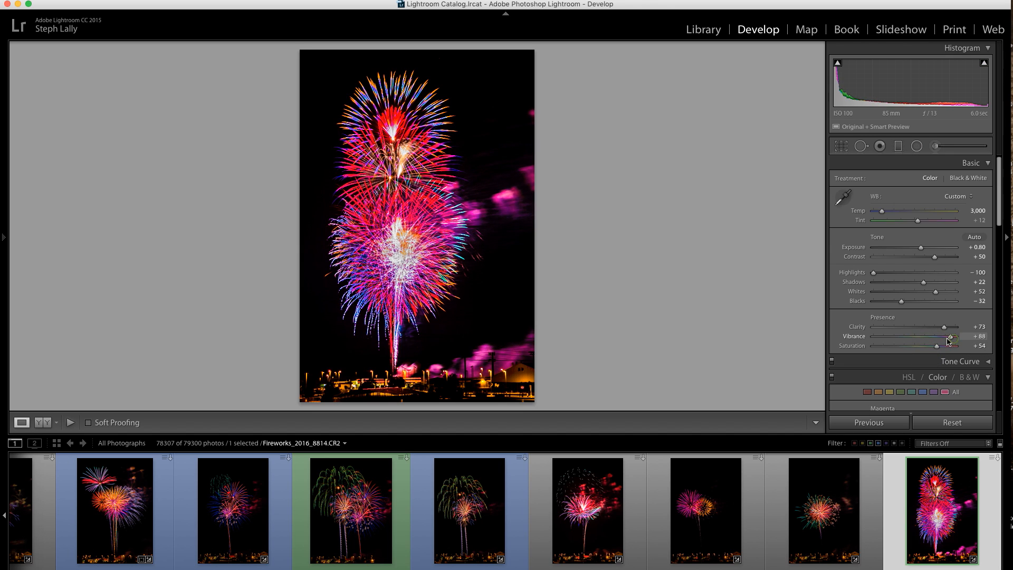
drag(955, 341, 949, 340)
mouse_move(392, 129)
mouse_down()
mouse_move(388, 104)
mouse_move(394, 144)
mouse_up()
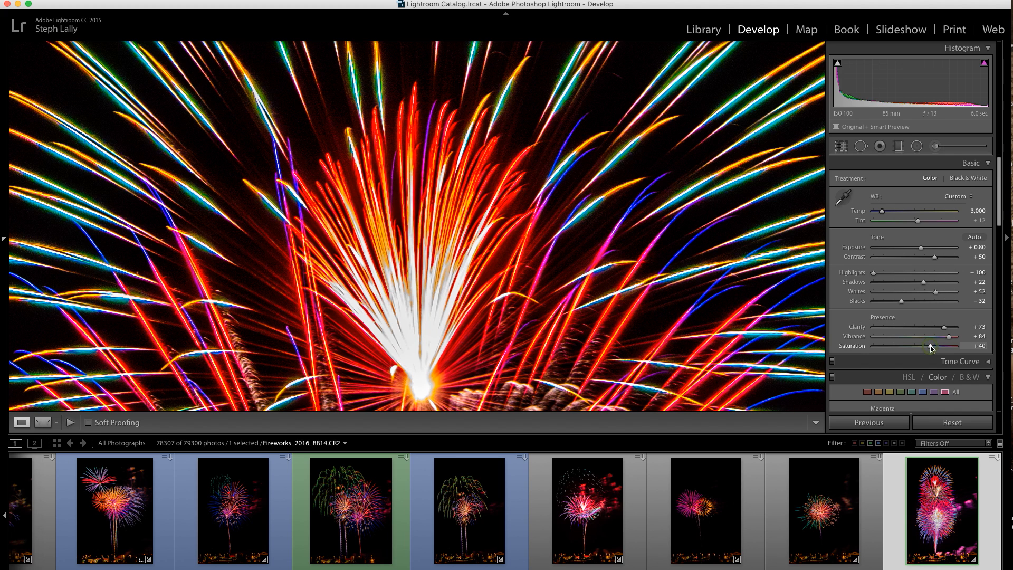
drag(949, 336, 937, 347)
click(625, 286)
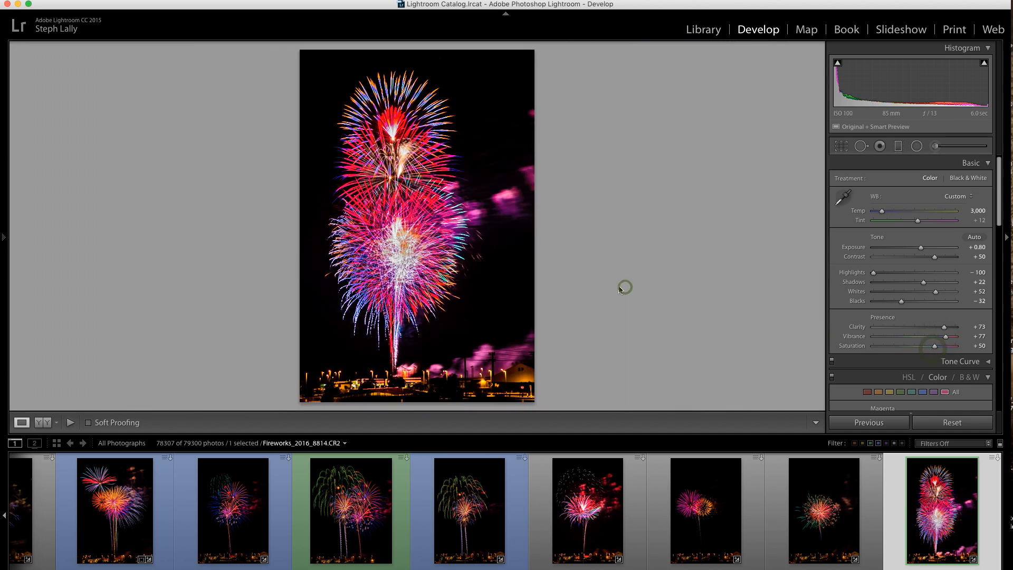
- Set the Luminance noise reduction to 25 in the Detail settings
scroll(858, 371, down, 1)
scroll(857, 371, down, 5)
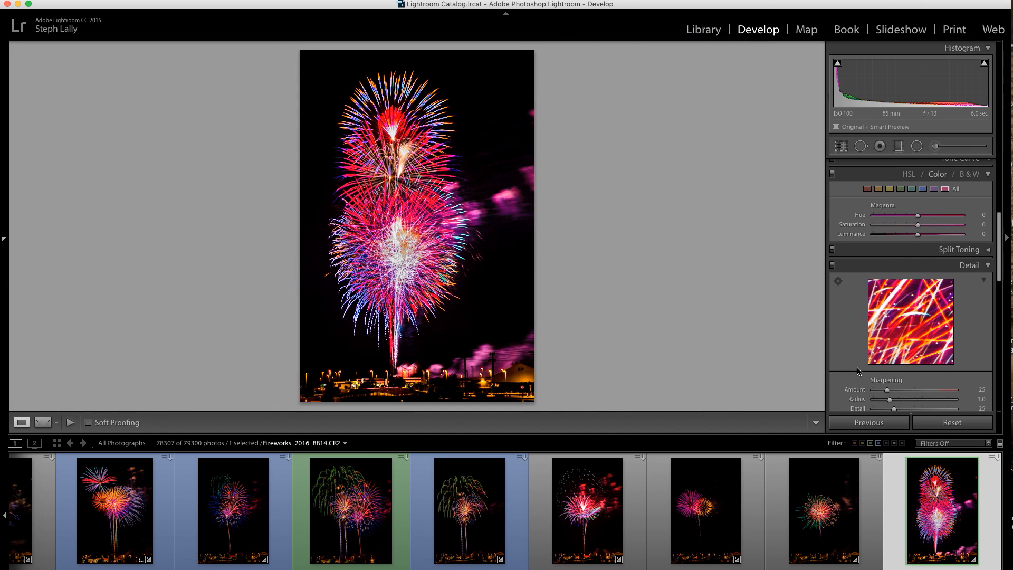
scroll(857, 371, down, 2)
scroll(858, 311, down, 2)
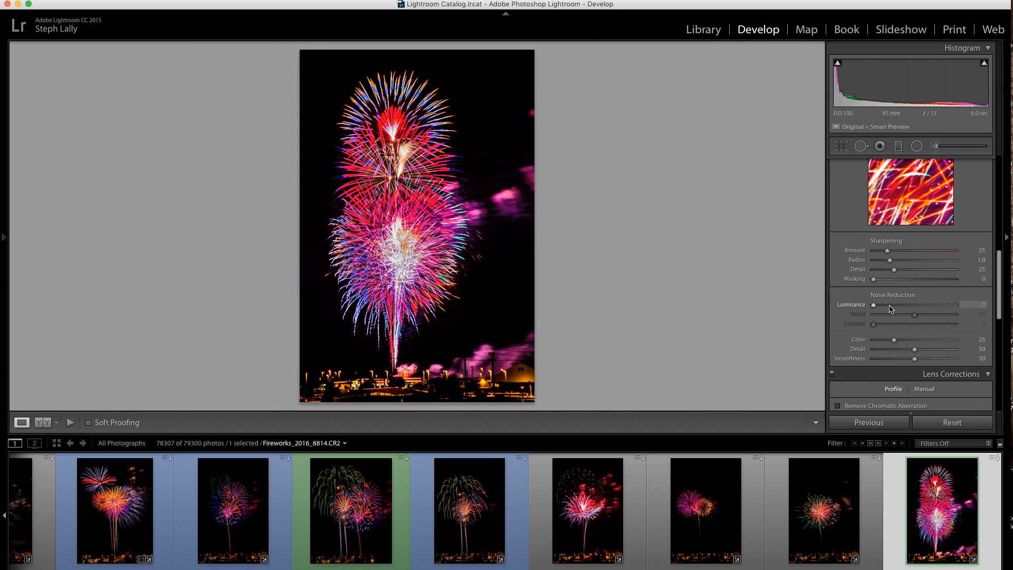
drag(899, 304, 893, 306)
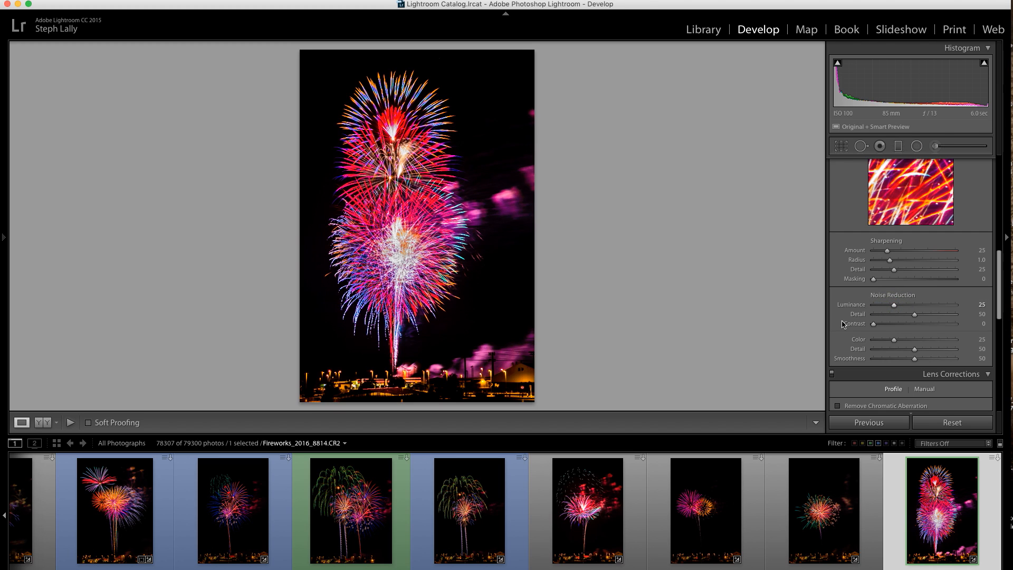
- Enable lens profile corrections for the photo and raise the profile's Distortion amount to 200
scroll(851, 323, down, 4)
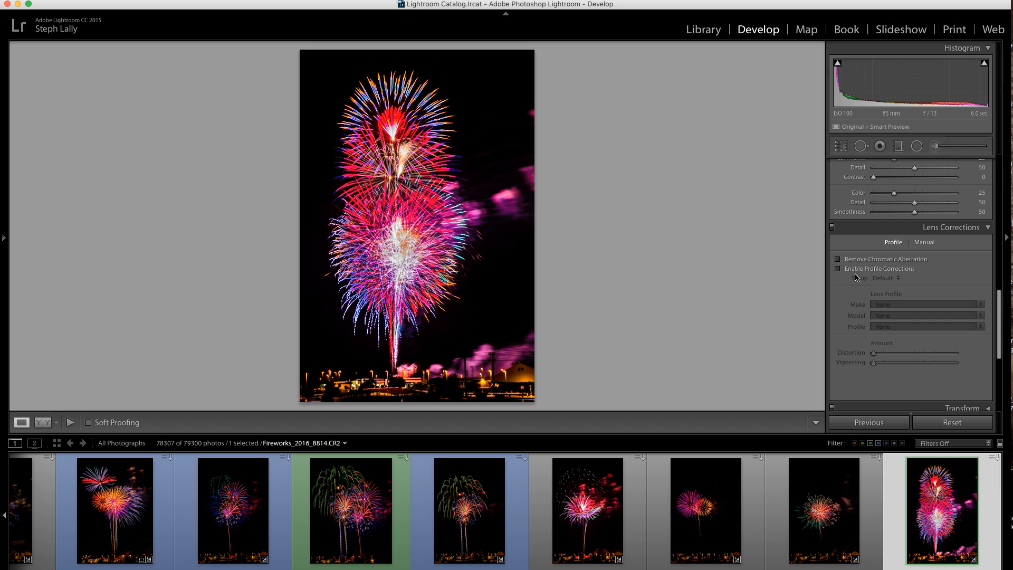
click(854, 269)
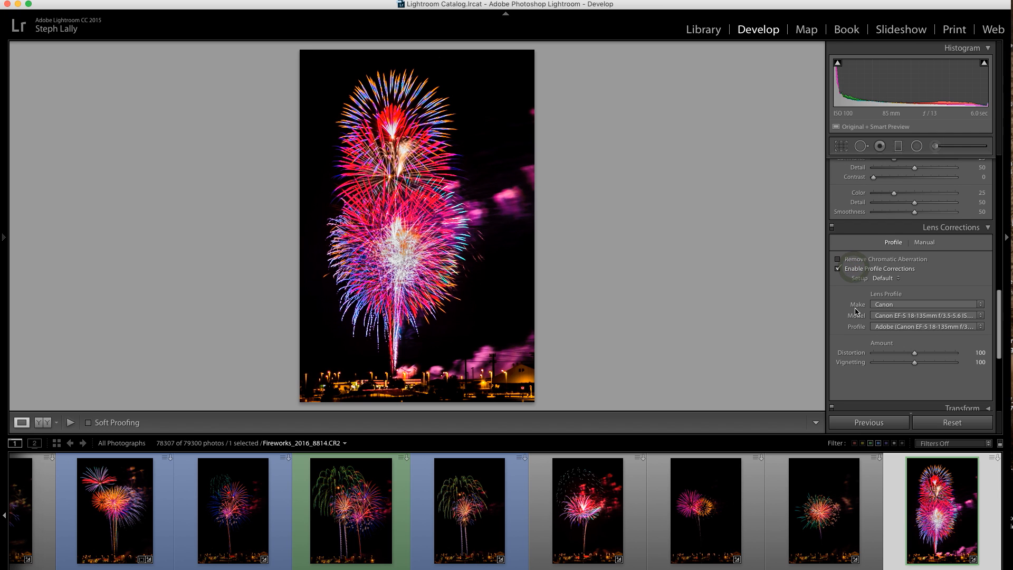
scroll(859, 312, down, 2)
drag(915, 306, 955, 306)
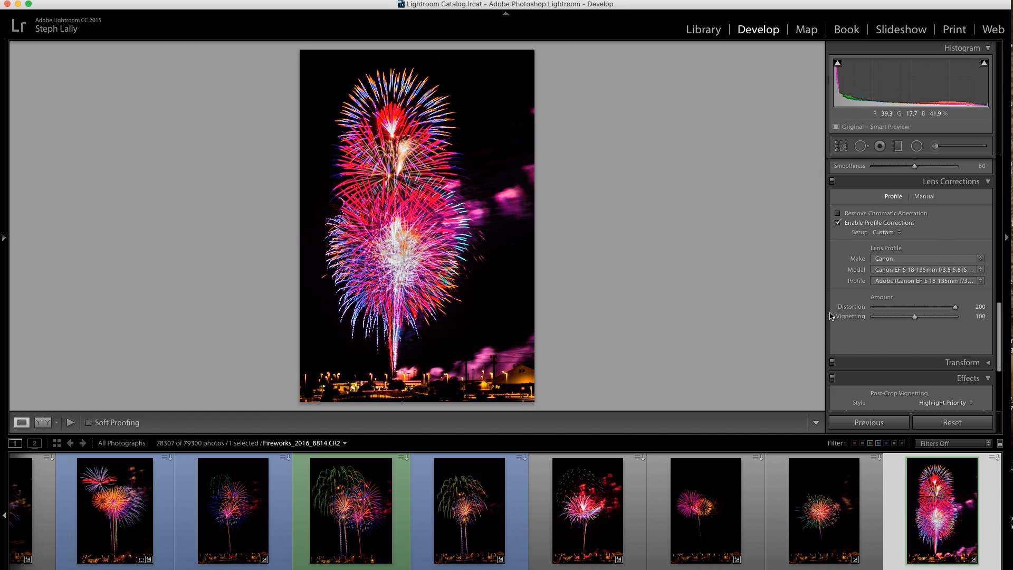
- Try a post-crop vignette with Amount +7, Midpoint 79 and Feather 81, and reset its Amount to 0
scroll(857, 324, down, 5)
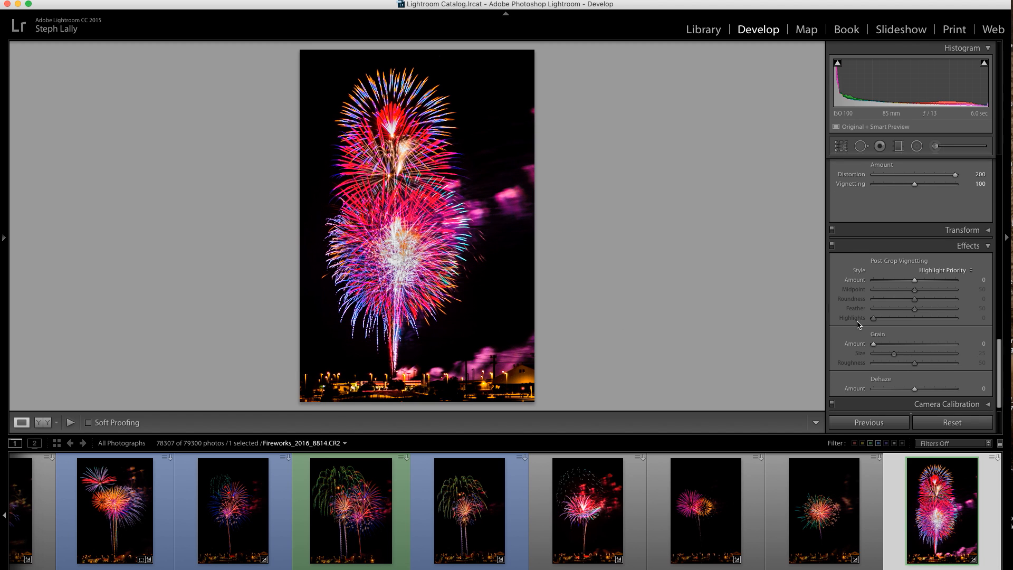
mouse_move(915, 281)
mouse_down()
mouse_move(929, 288)
mouse_move(916, 283)
mouse_up()
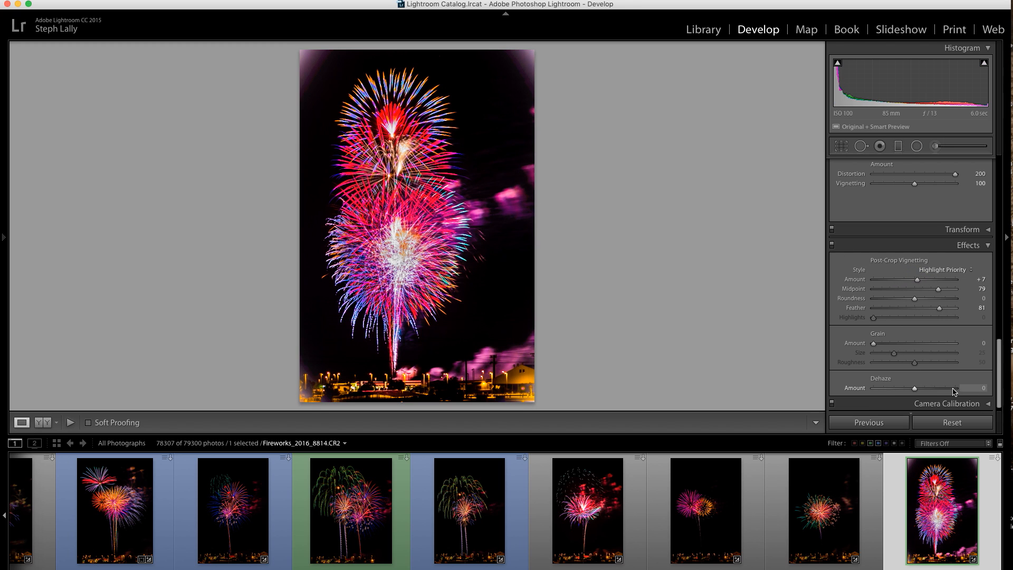
click(980, 280)
text(0)
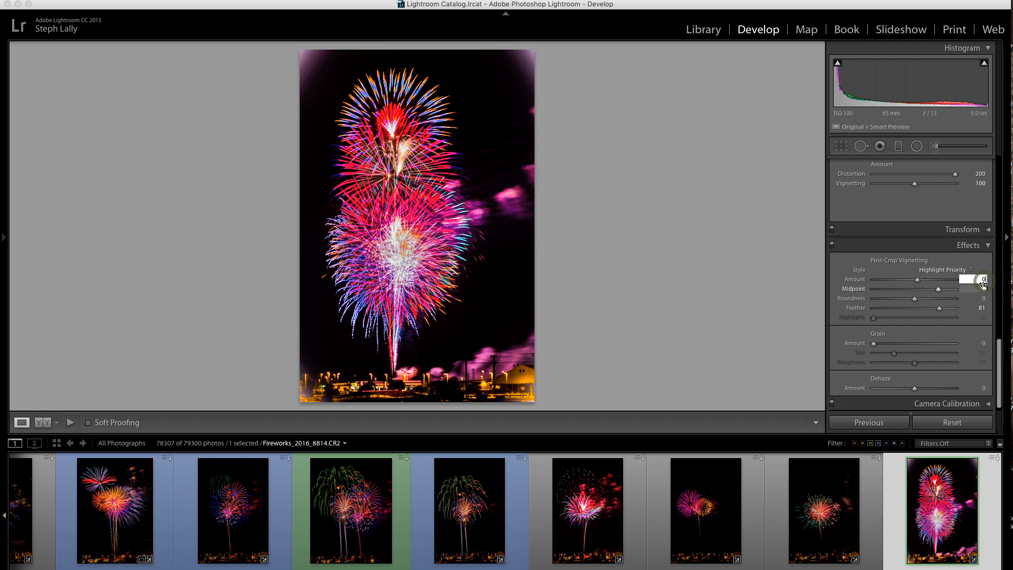
key(Return)
- Try Dehaze amounts of −10, +16 and +36 on the photo, and reset Dehaze to 0
mouse_move(915, 384)
mouse_down()
mouse_move(943, 388)
mouse_move(888, 389)
mouse_move(953, 397)
mouse_move(914, 394)
mouse_up()
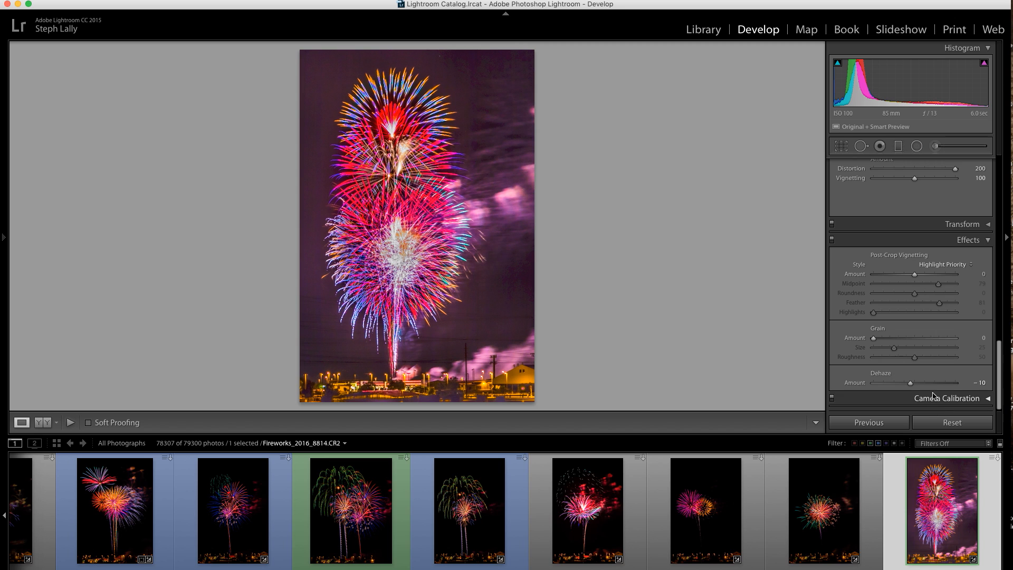
click(921, 384)
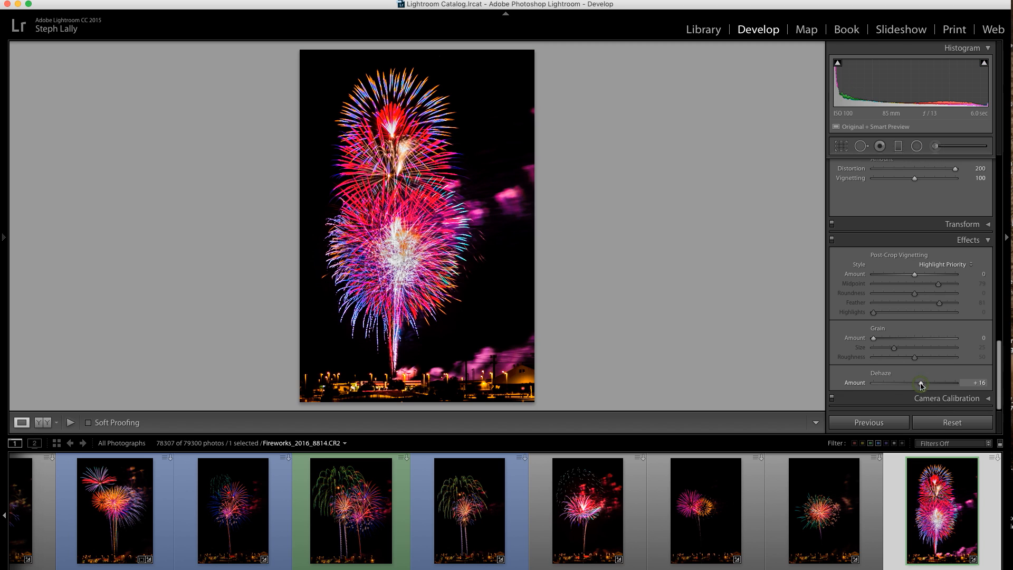
click(929, 383)
click(981, 383)
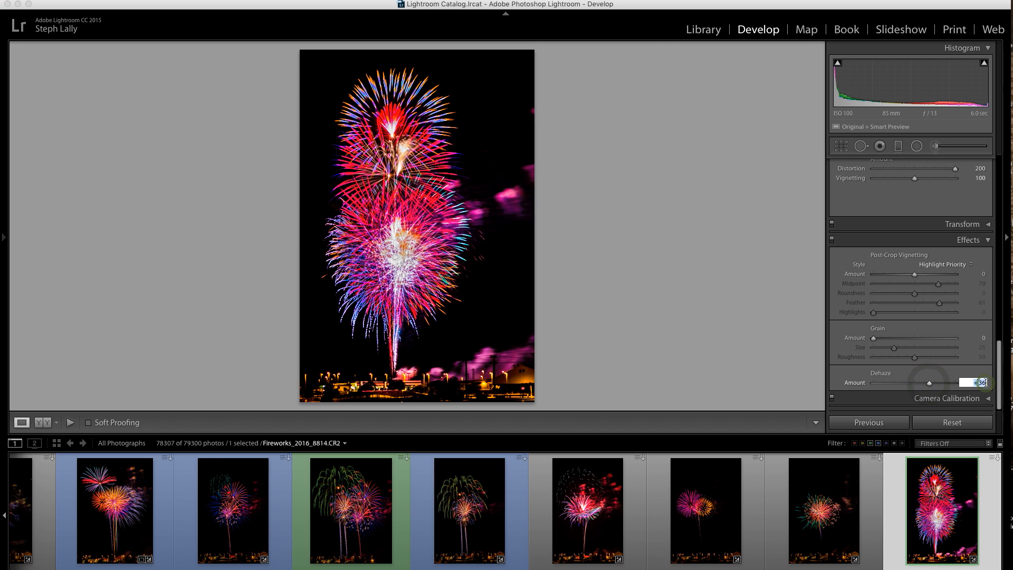
text(0)
key(Return)
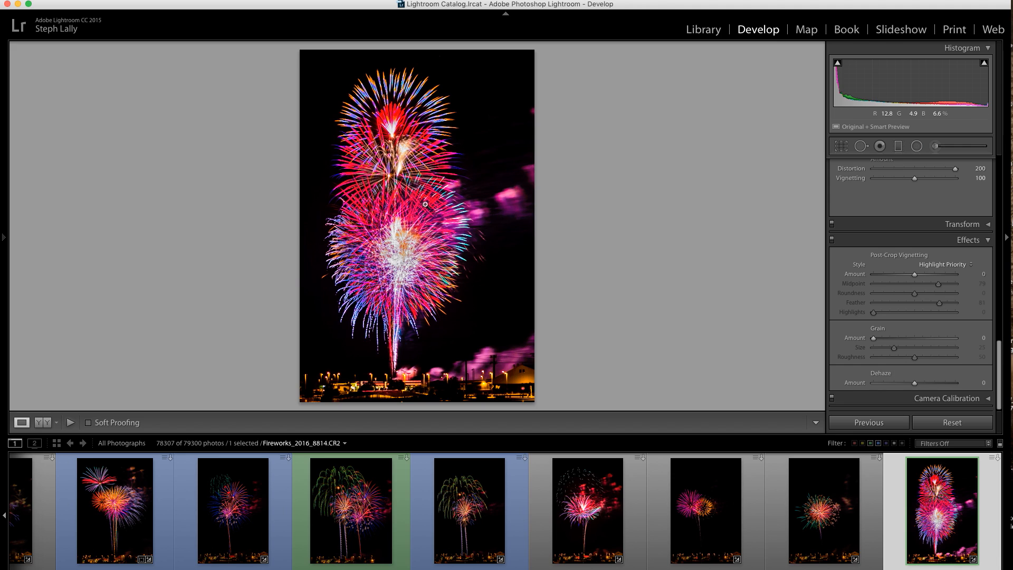
- Set Vibrance to +76 and Saturation to +31 after inspecting the bursts up close and consulting the reference settings screenshot
click(403, 132)
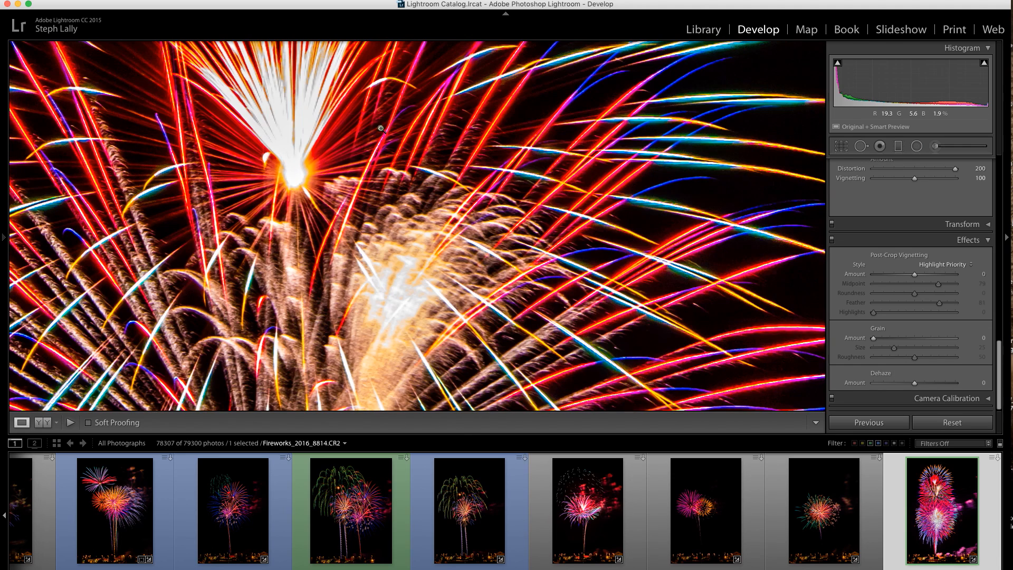
click(381, 128)
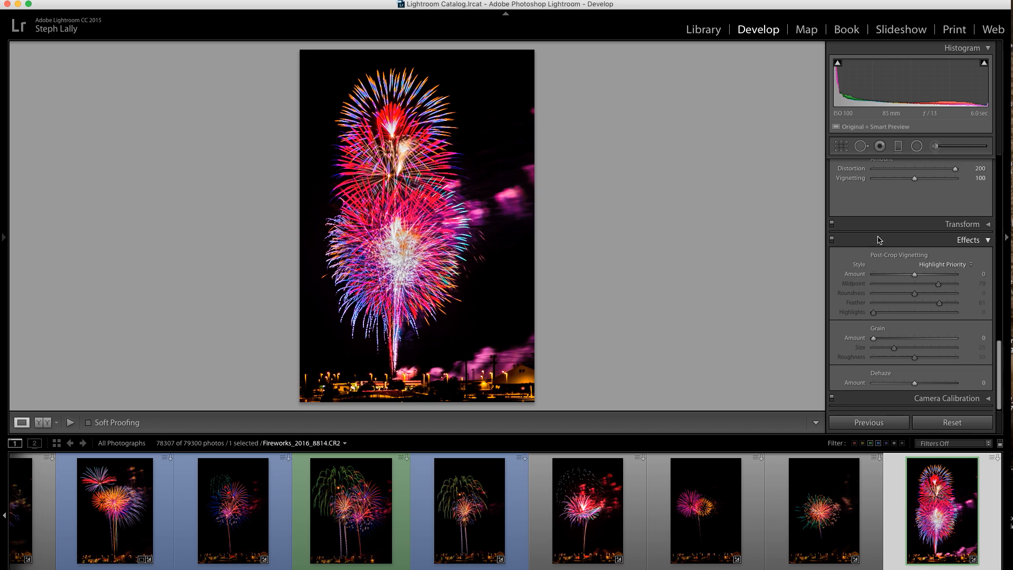
scroll(879, 239, up, 15)
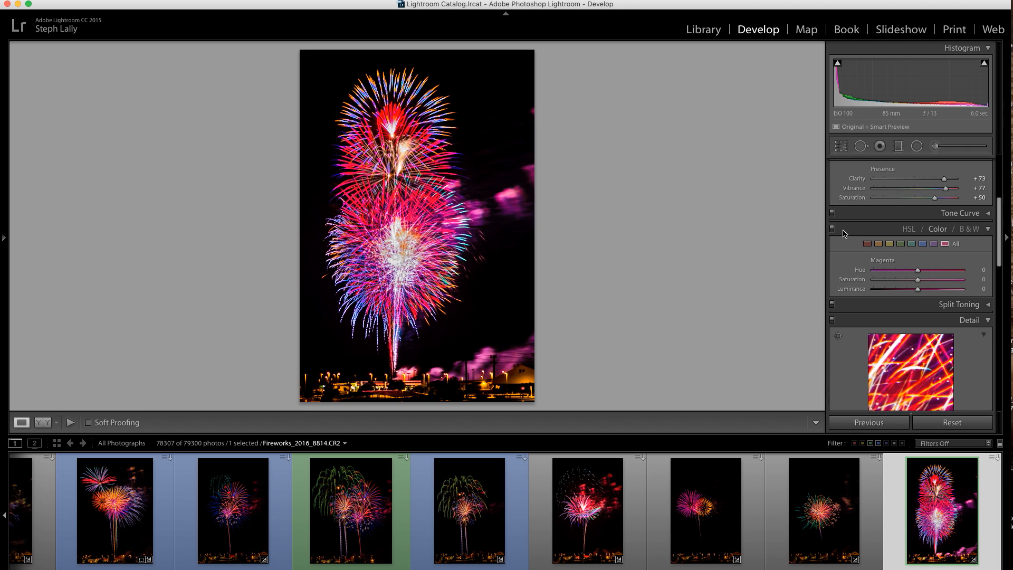
scroll(844, 232, up, 3)
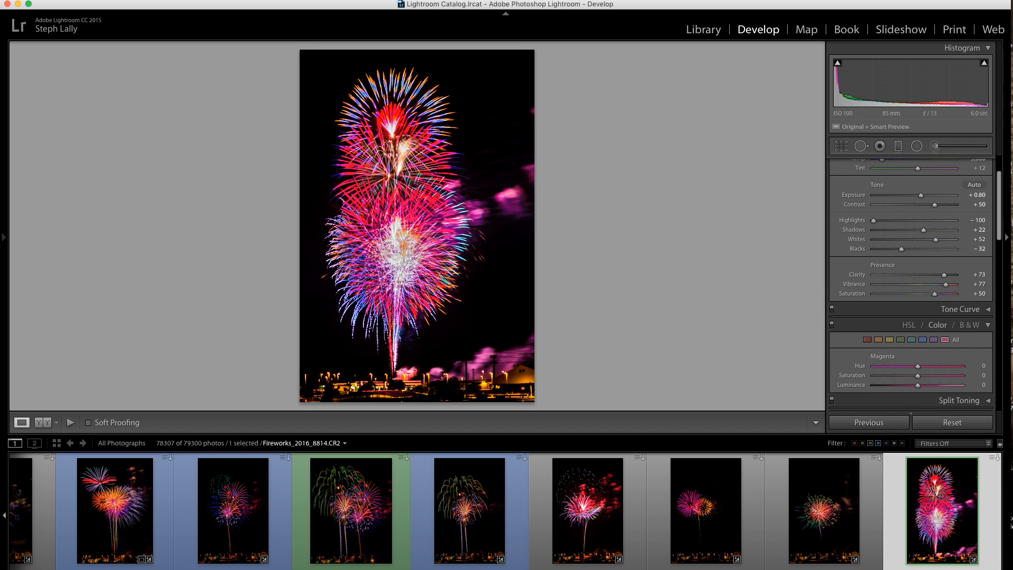
key(super+Tab)
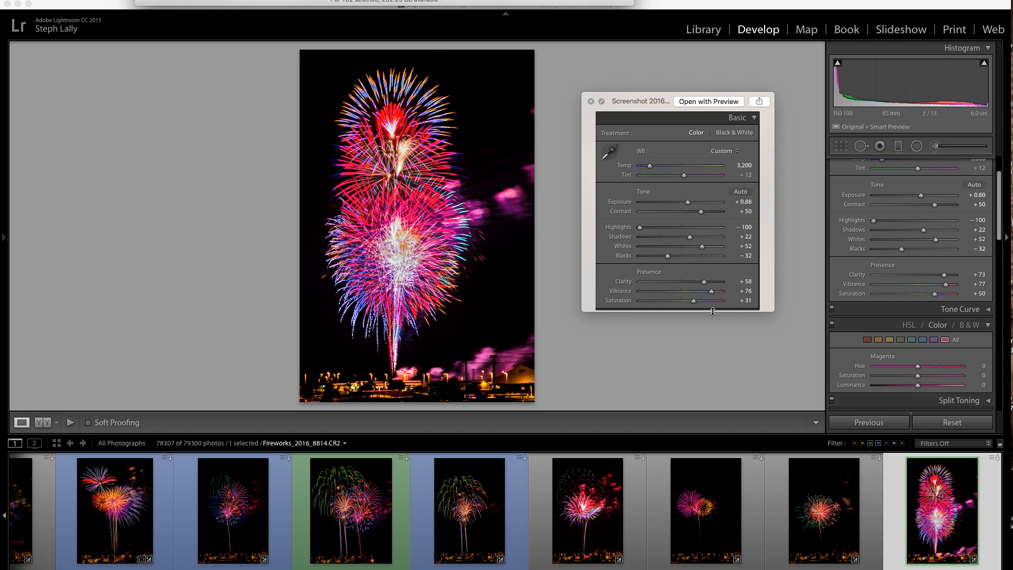
click(867, 269)
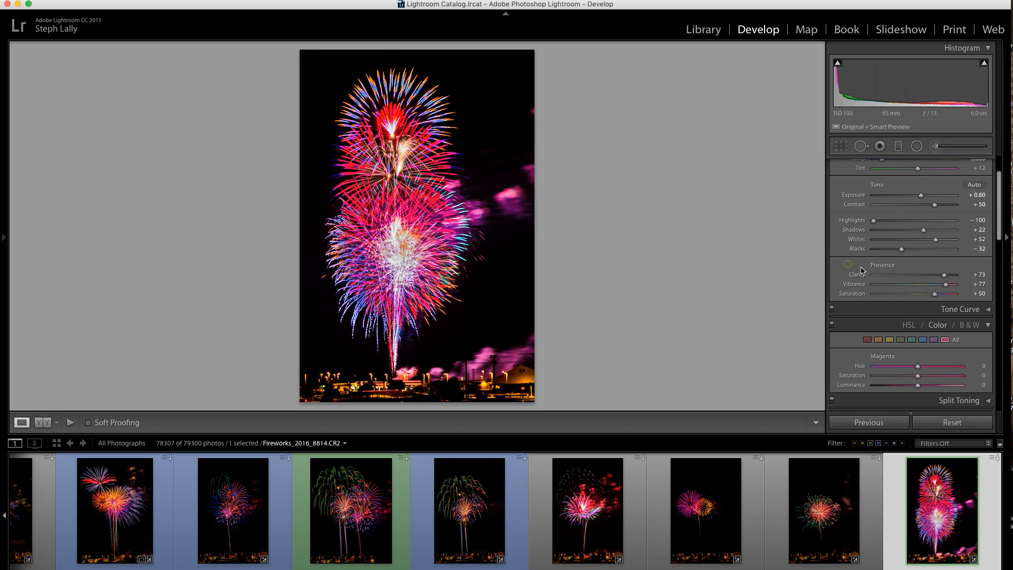
click(980, 283)
text(76)
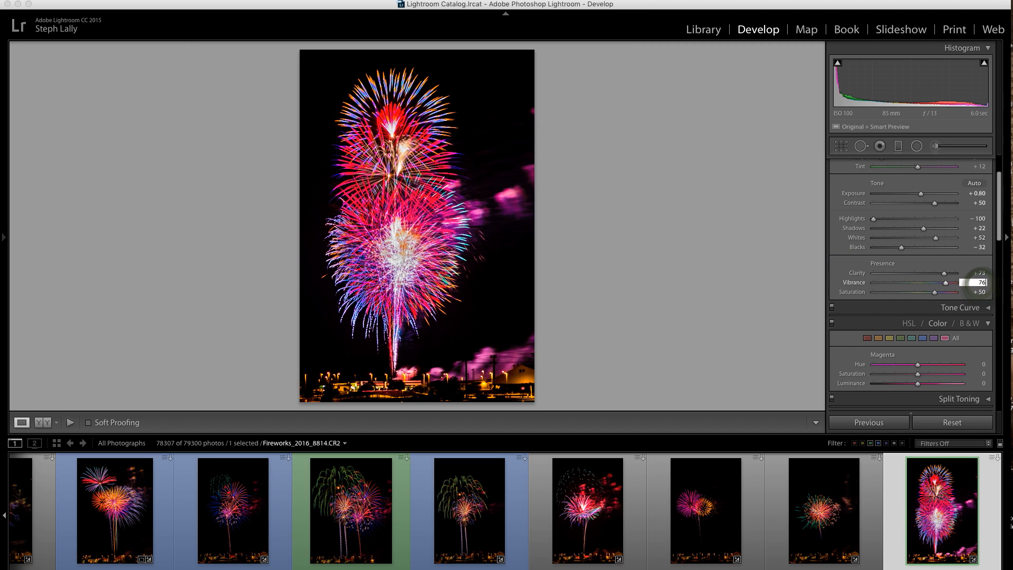
click(979, 293)
text(31)
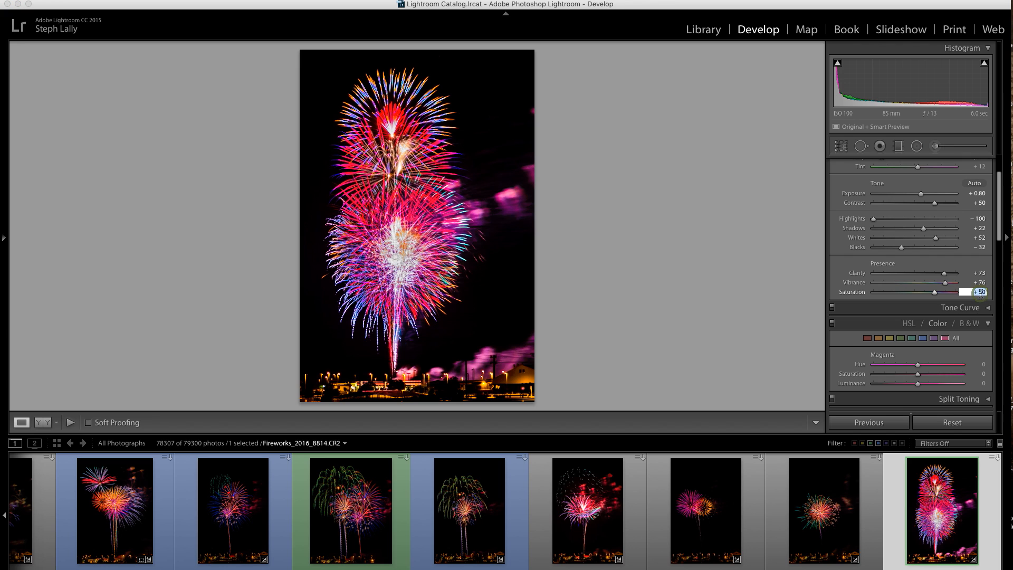
key(Return)
- Raise Clarity to +82 and compare the photo before and after the edit
mouse_move(944, 276)
mouse_down()
mouse_move(935, 278)
mouse_move(946, 282)
mouse_up()
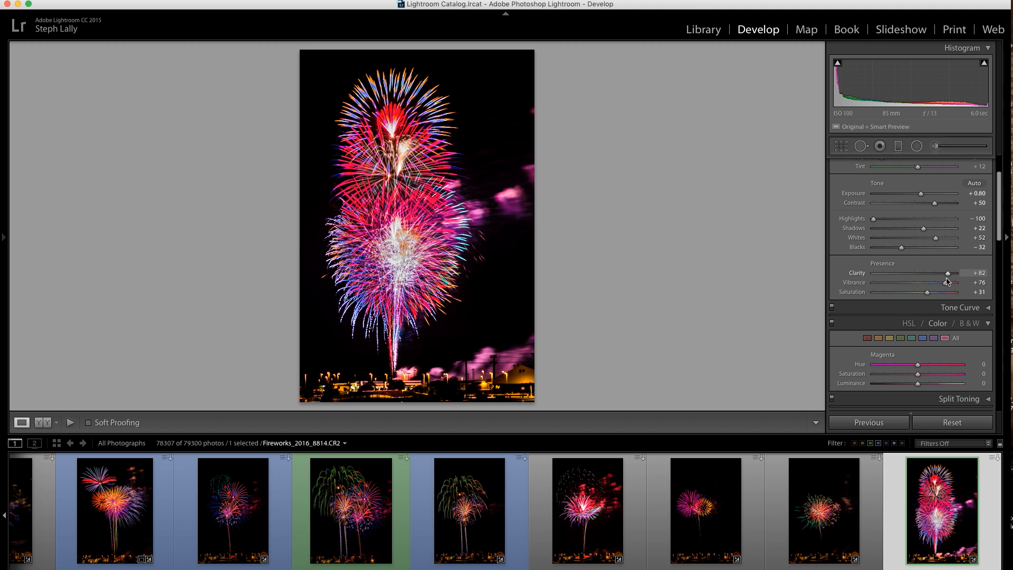
key(backslash)
key(backslash)
key(backslash)
key(backslash)
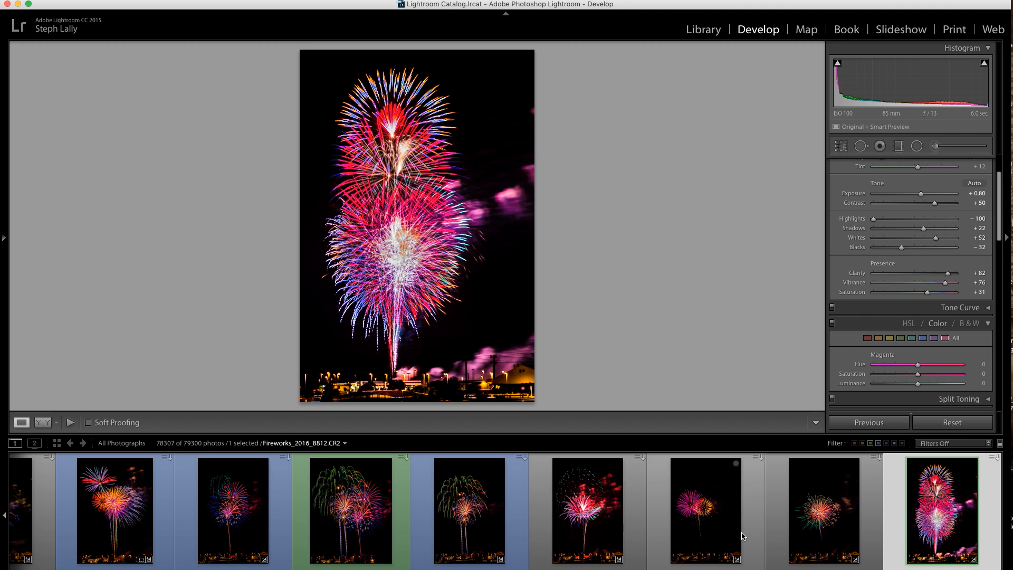
- Open the photo Fireworks_2016_8808.CR2 for editing and undo its last temperature change
click(112, 517)
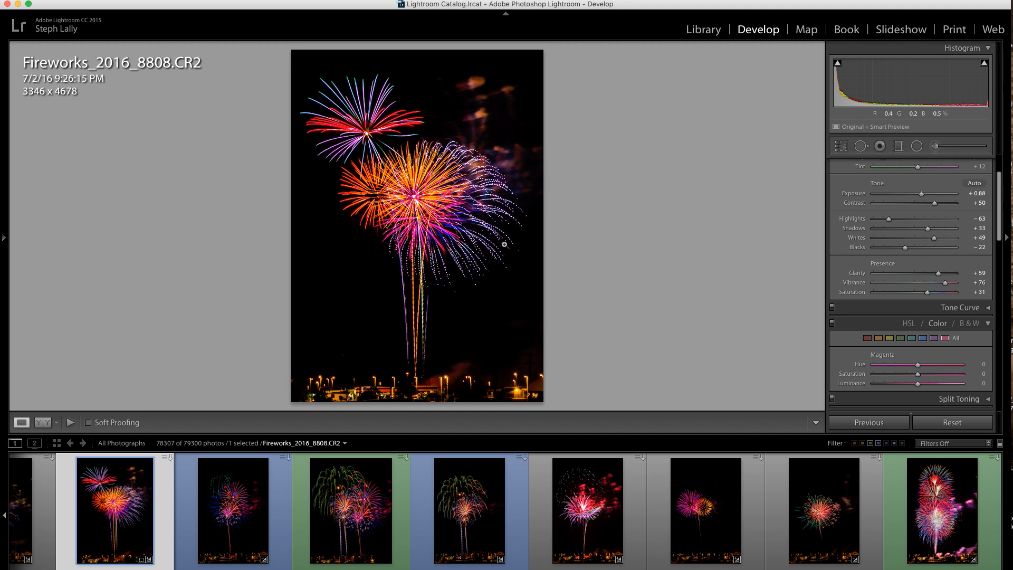
key(super+z)
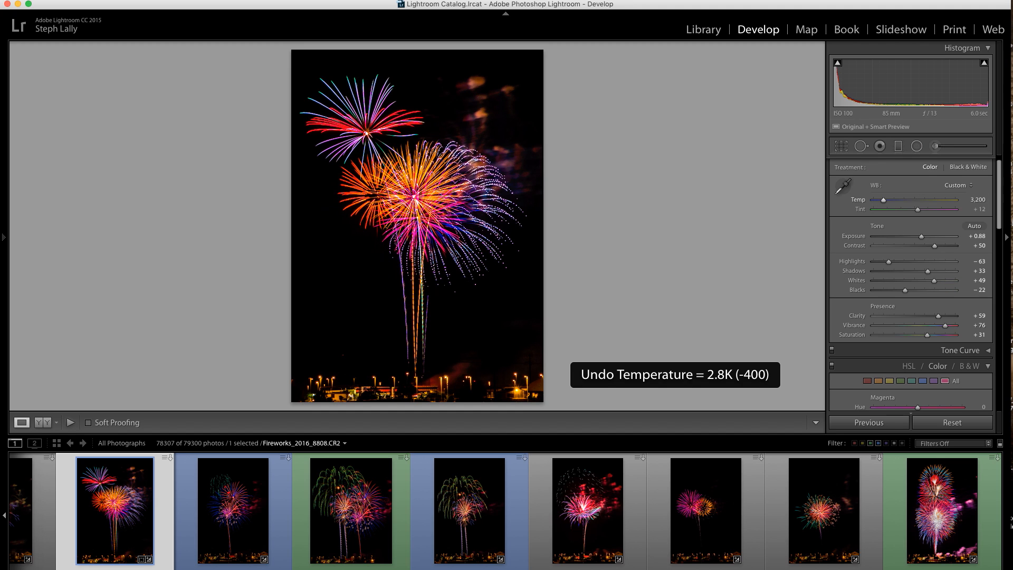